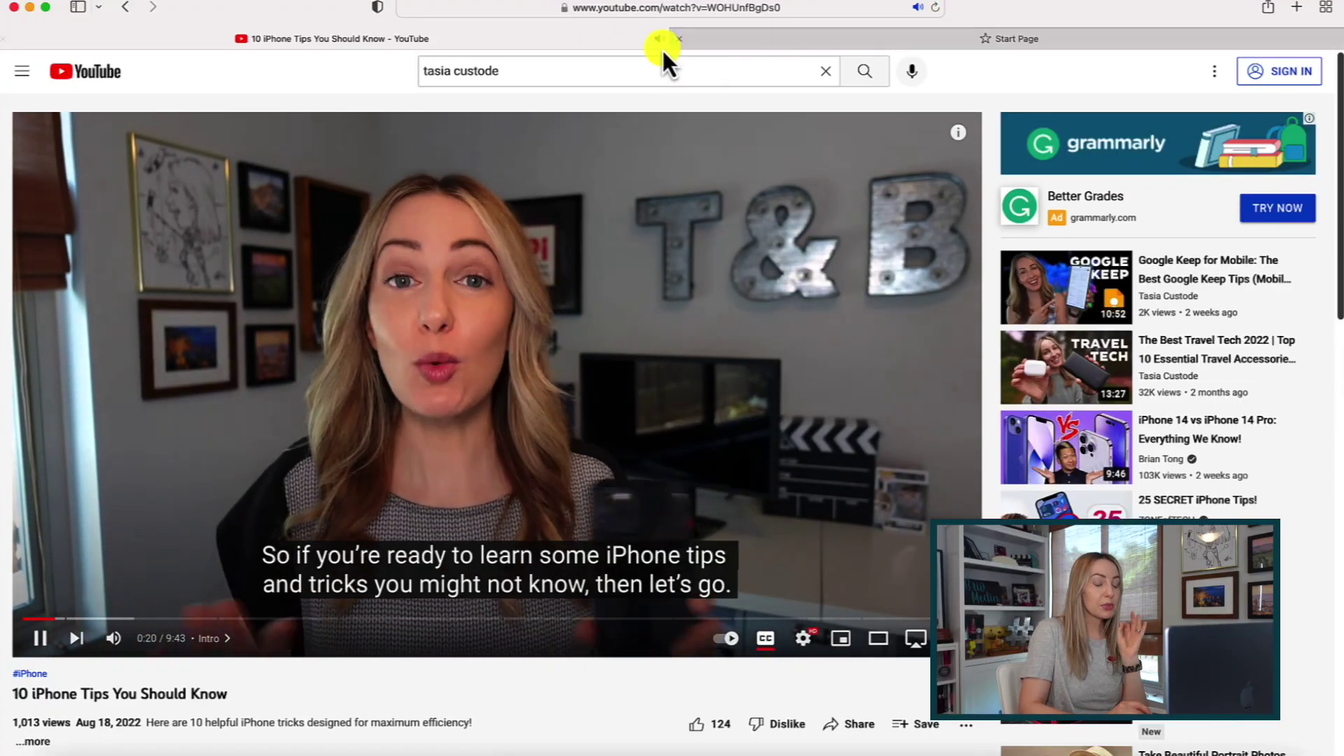
Rewind the YouTube video, float it in Picture in Picture, then show all windows in Mission Control.
key("Left")
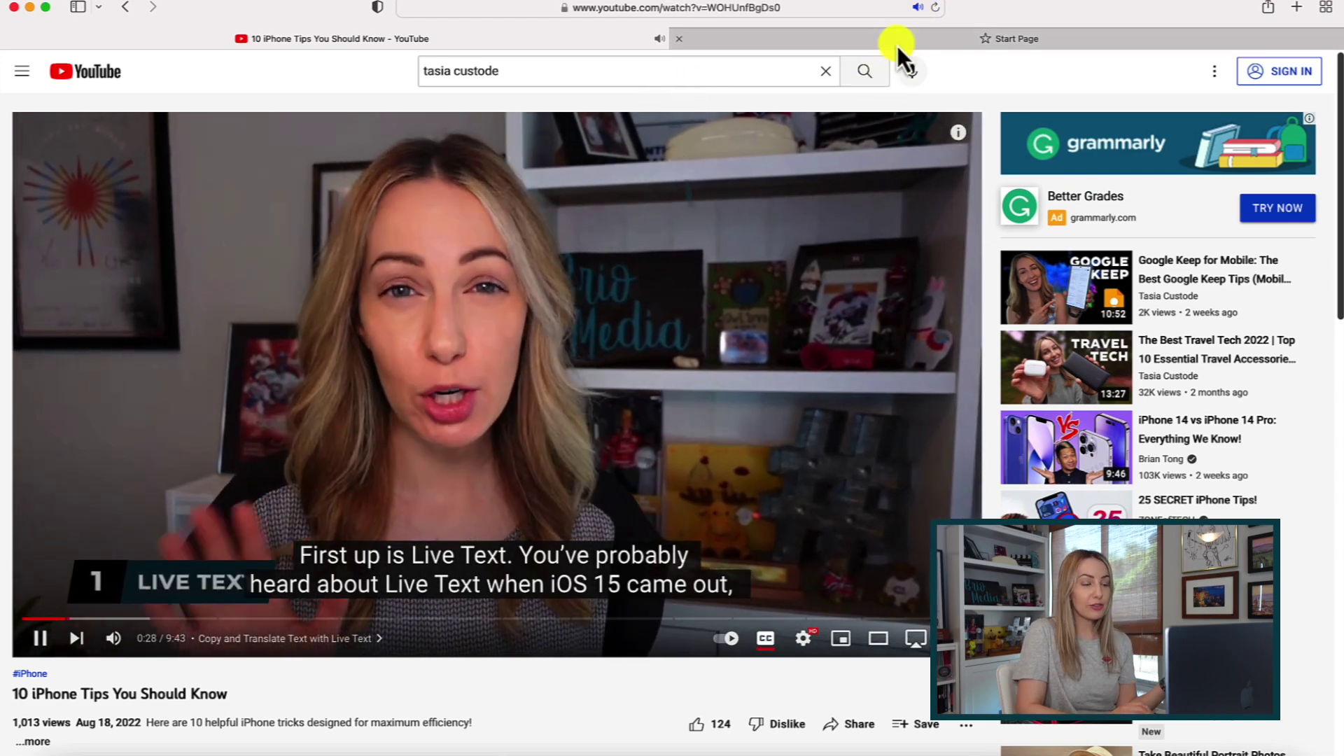
mouse_move(897, 43)
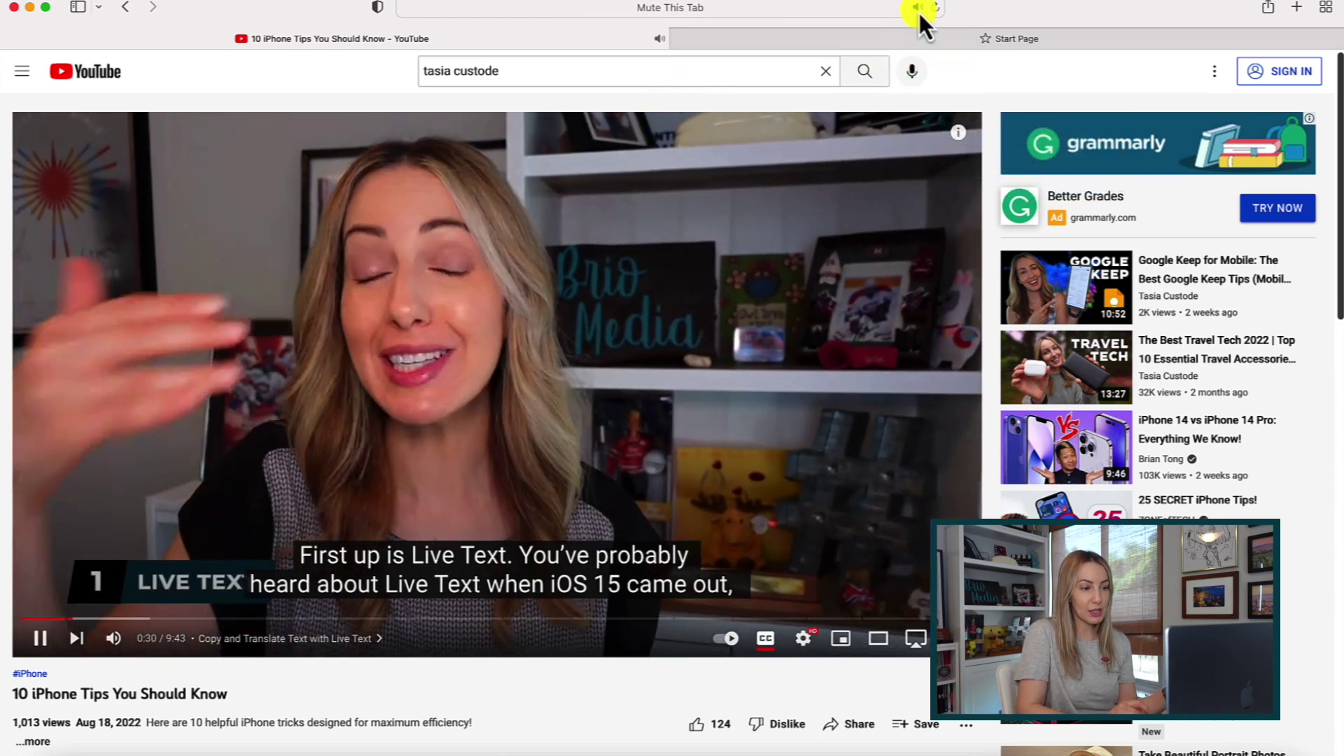
right_click(919, 9)
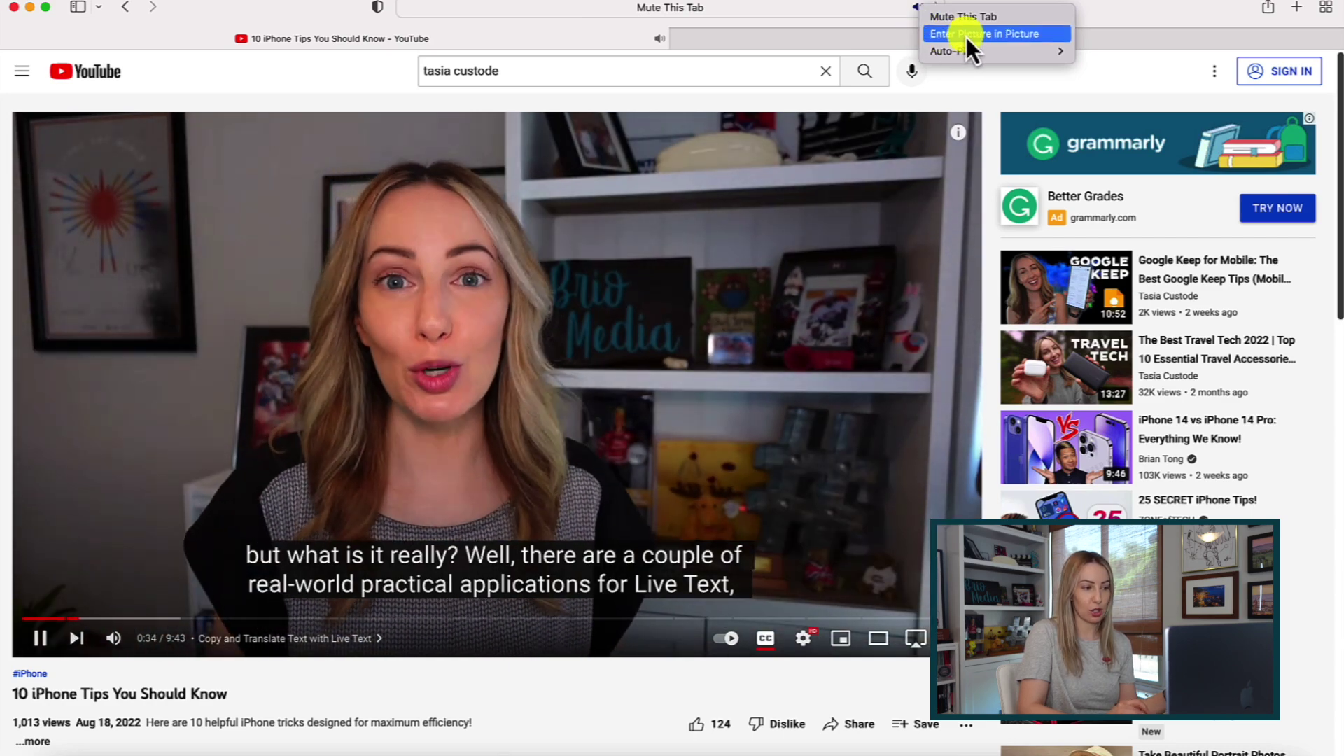
left_click(964, 35)
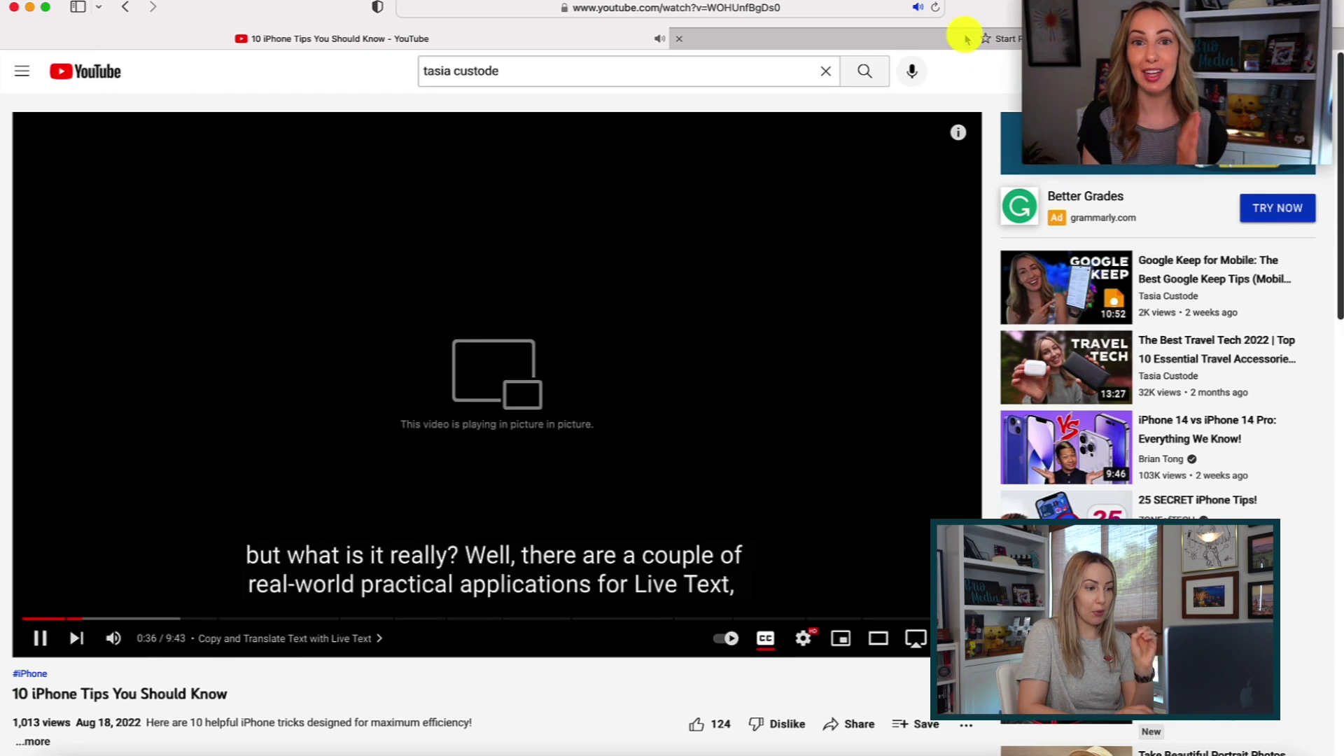
mouse_move(1101, 31)
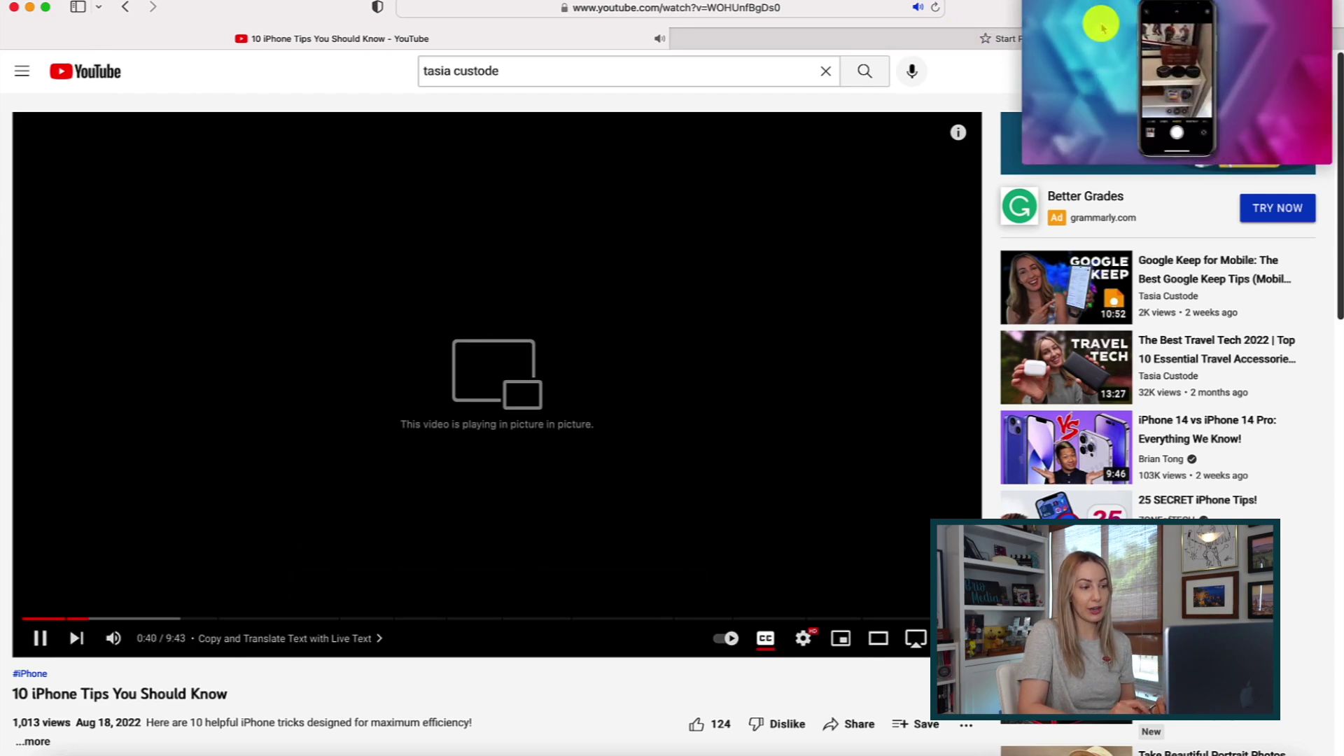
key("ctrl+Up")
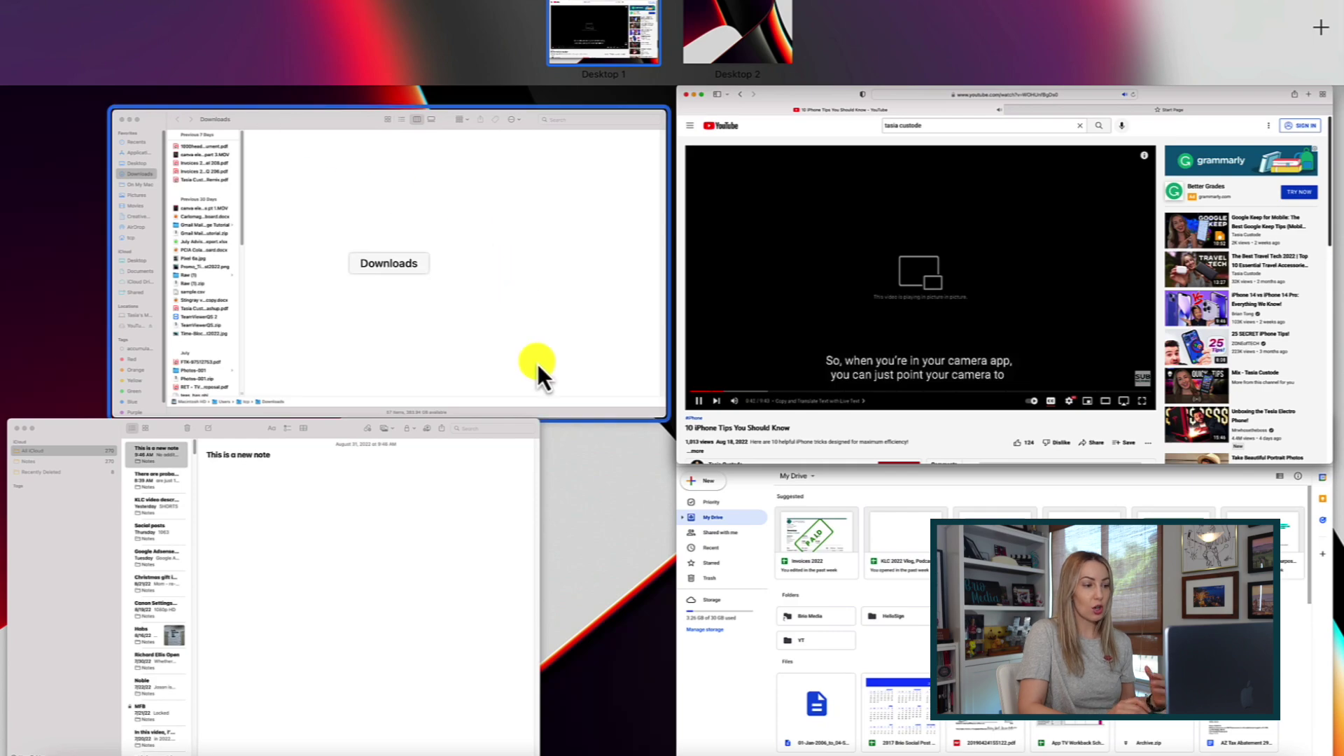
Maximize Notes, park the video bottom-left, and type 'Look at me type while this video is playing! Woo!'.
left_click(402, 516)
double_click(717, 56)
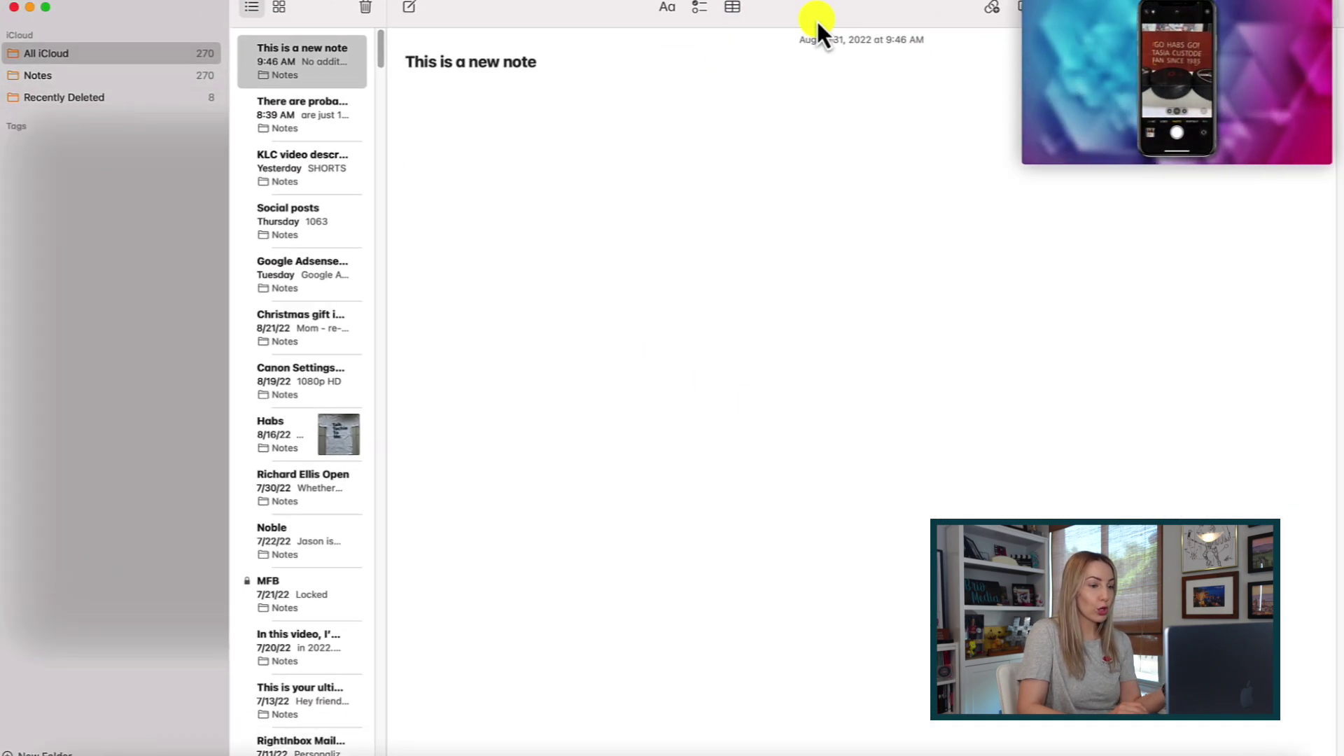
left_click_drag(1104, 8, 635, 488)
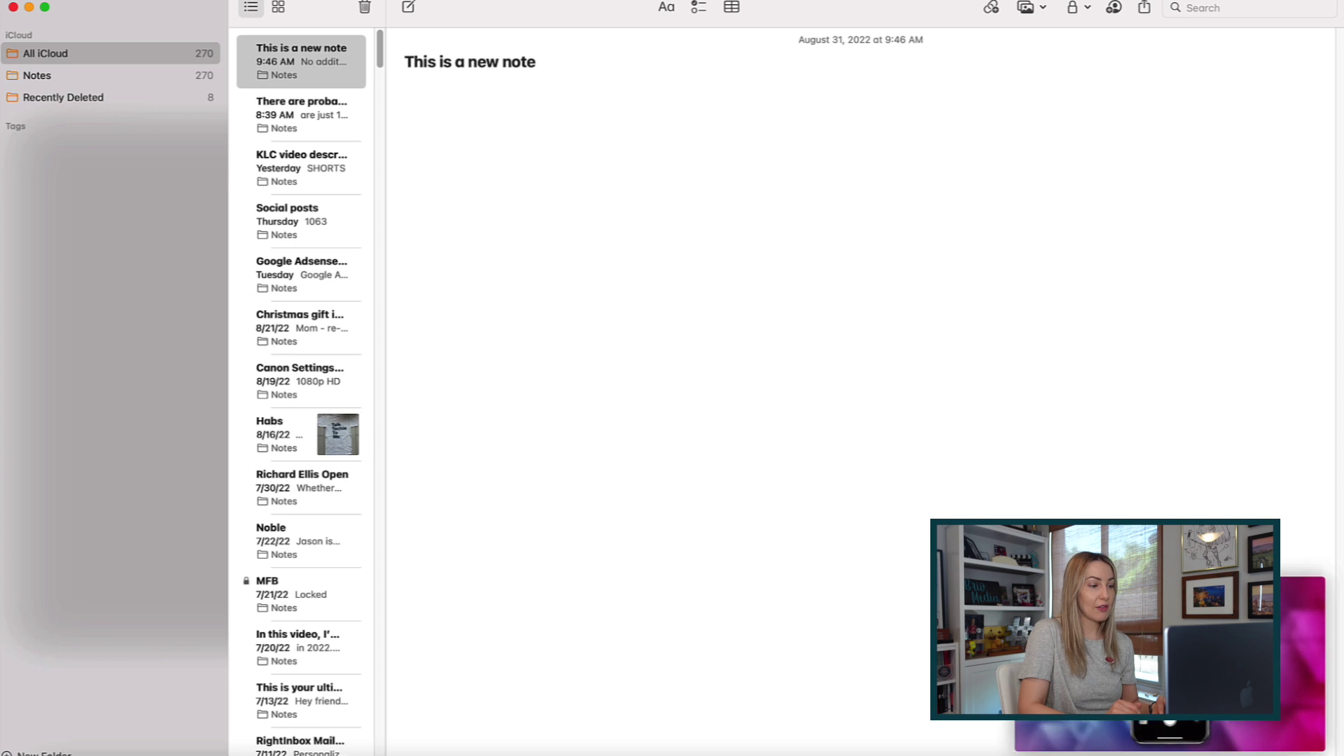
left_click_drag(1110, 602, 111, 603)
type("Look at me")
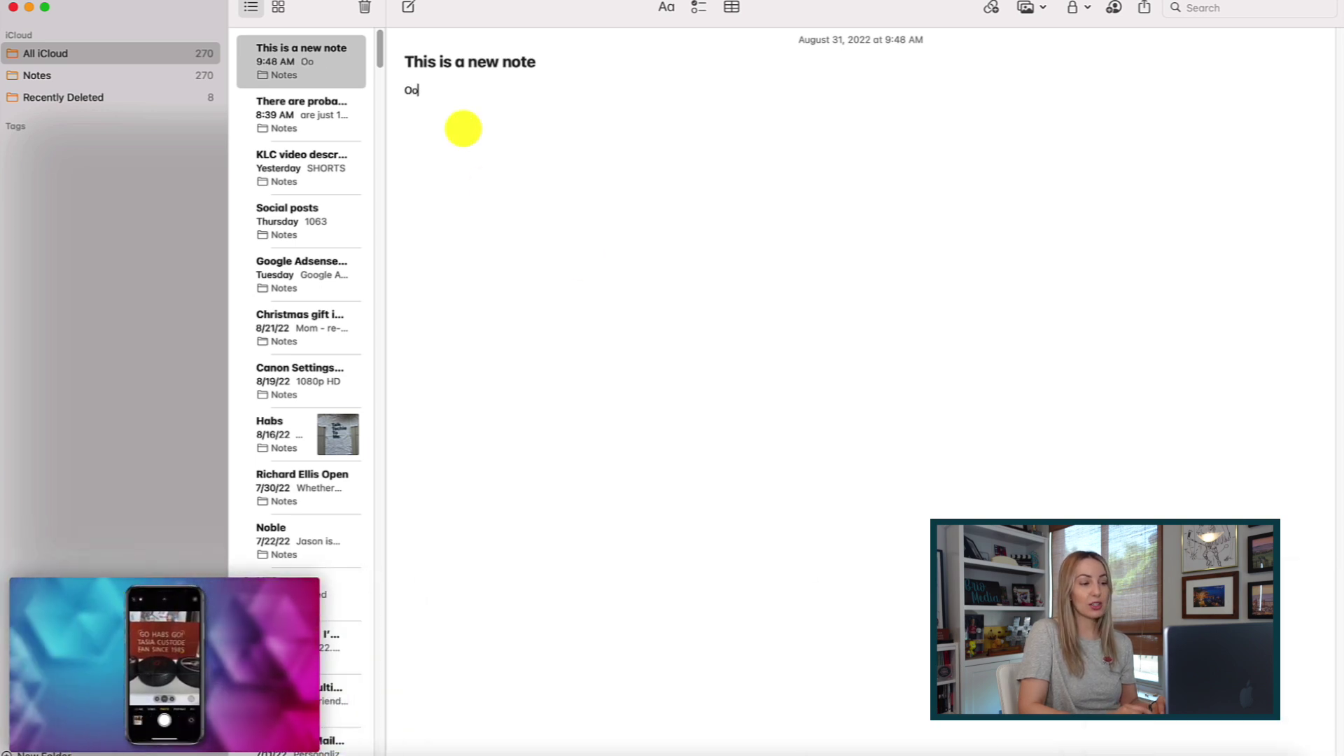
type(" t")
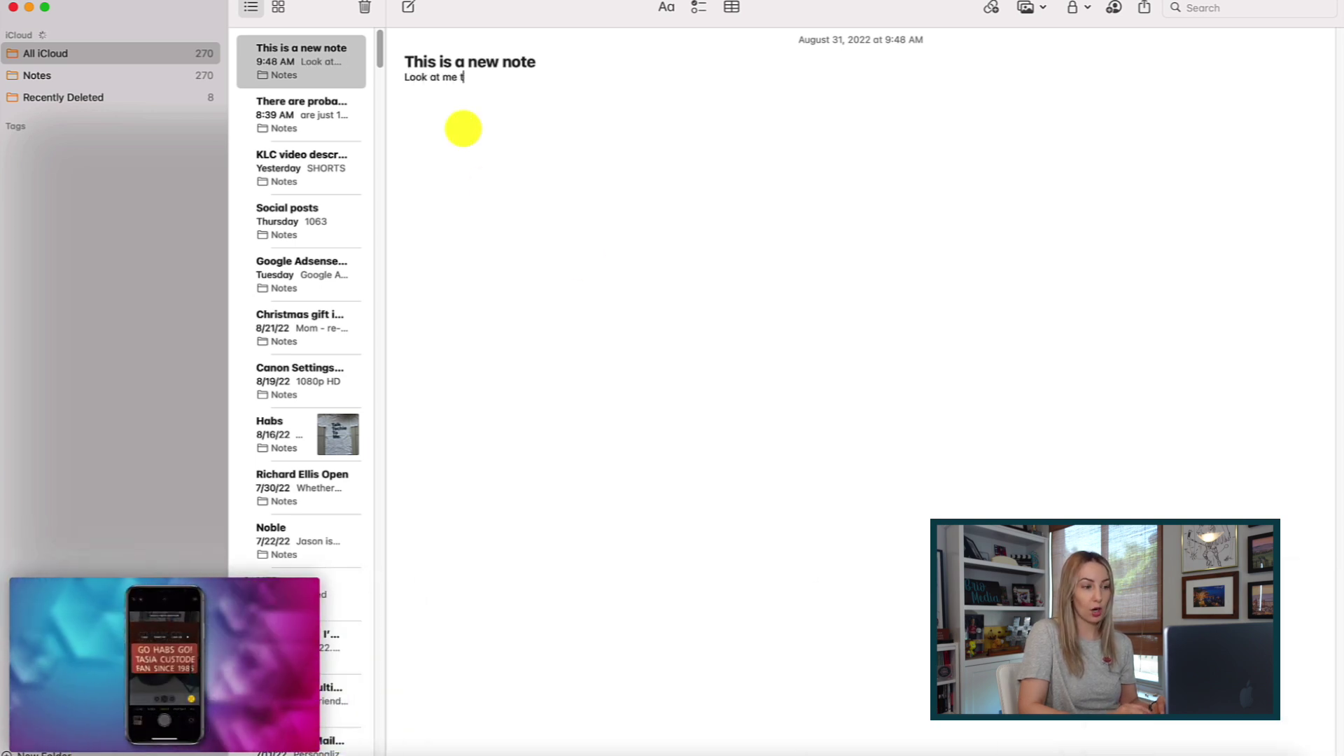
type("ype while this video is playing! Woo!")
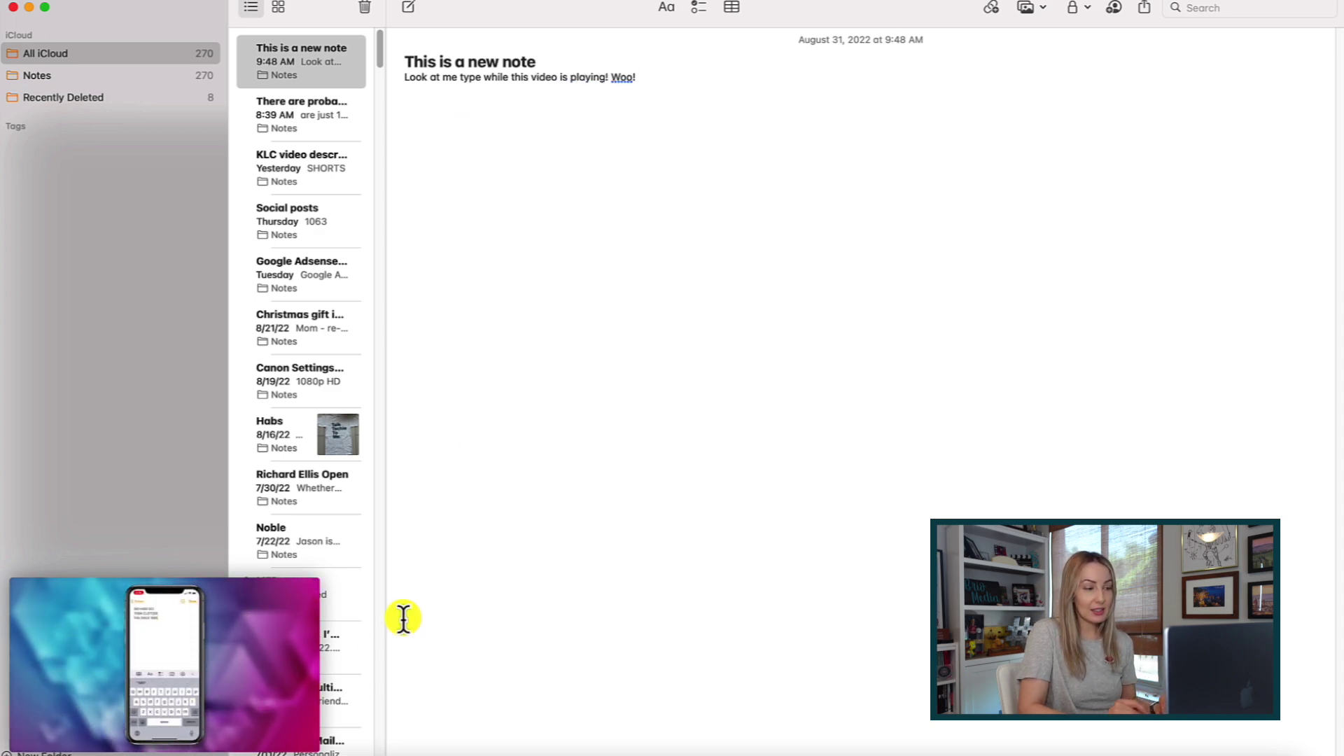
left_click_drag(313, 582, 408, 543)
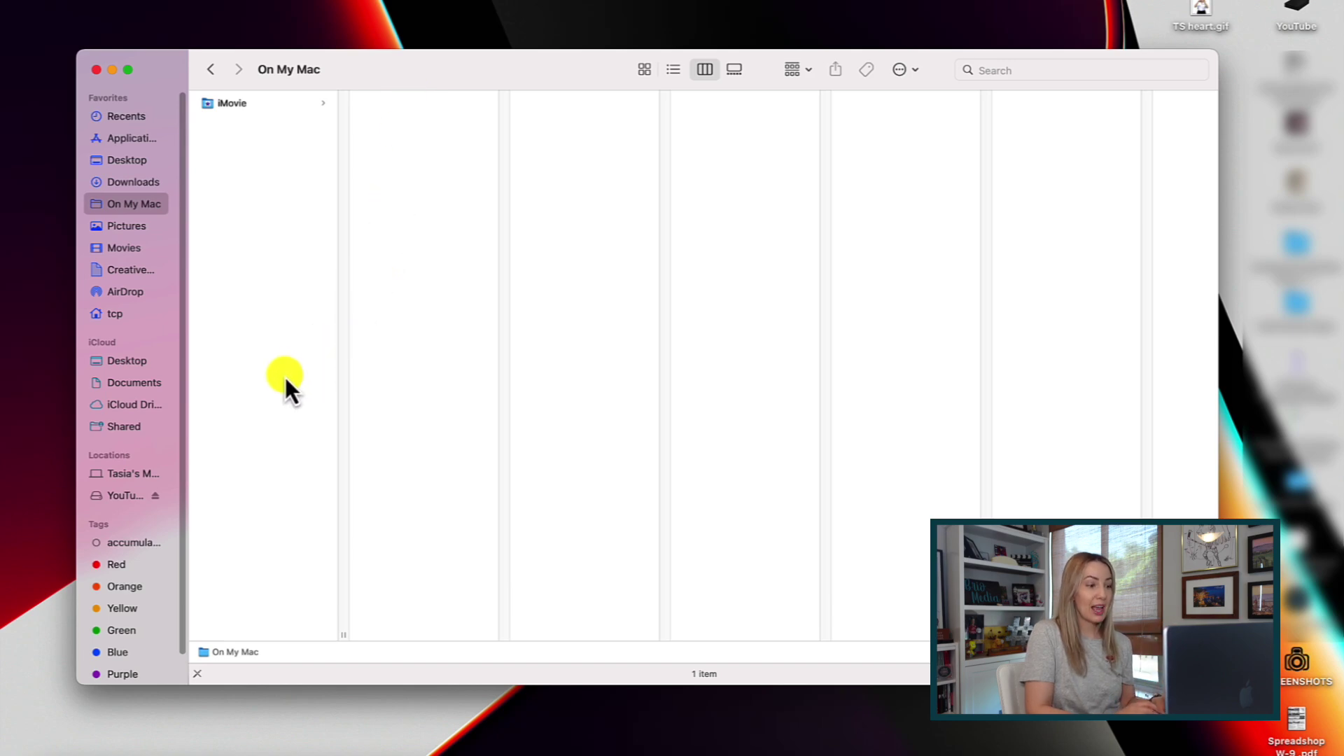
Show the AirDrop view with discoverability left at Contacts Only.
left_click(108, 293)
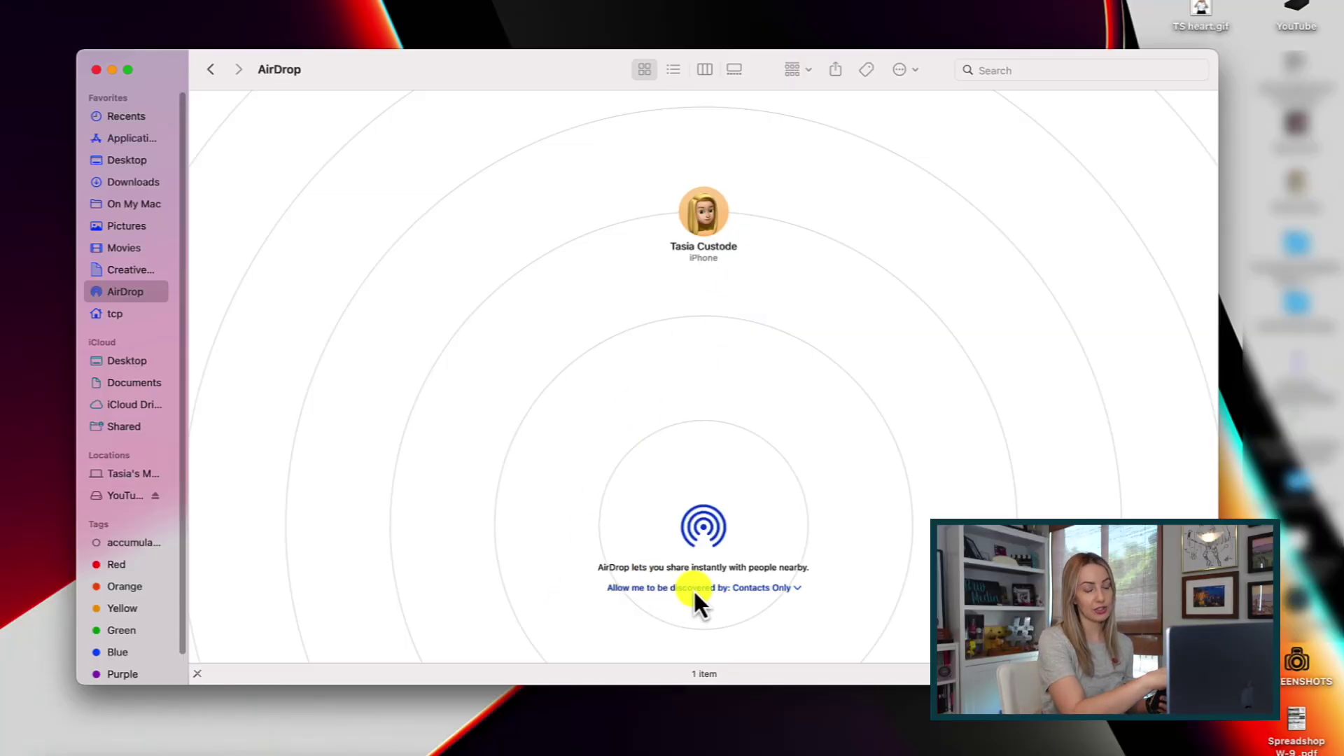
left_click(760, 588)
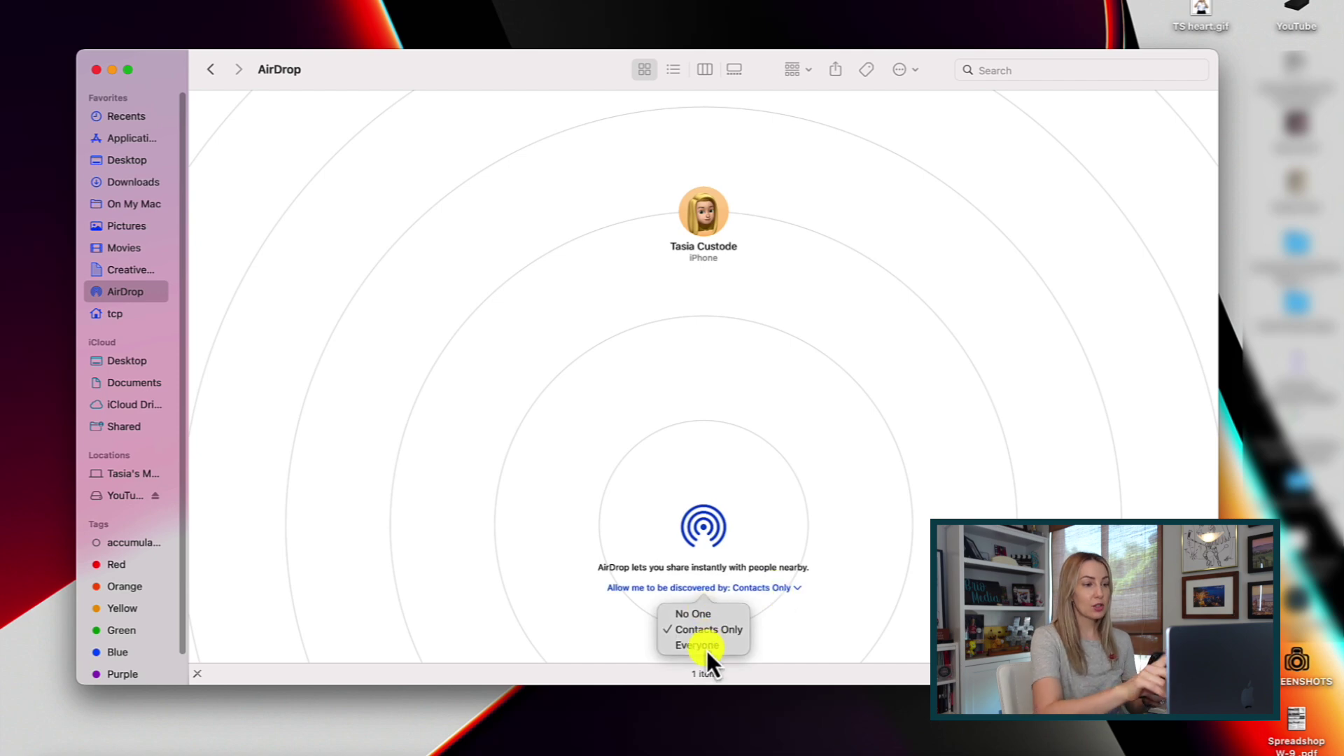
left_click(773, 590)
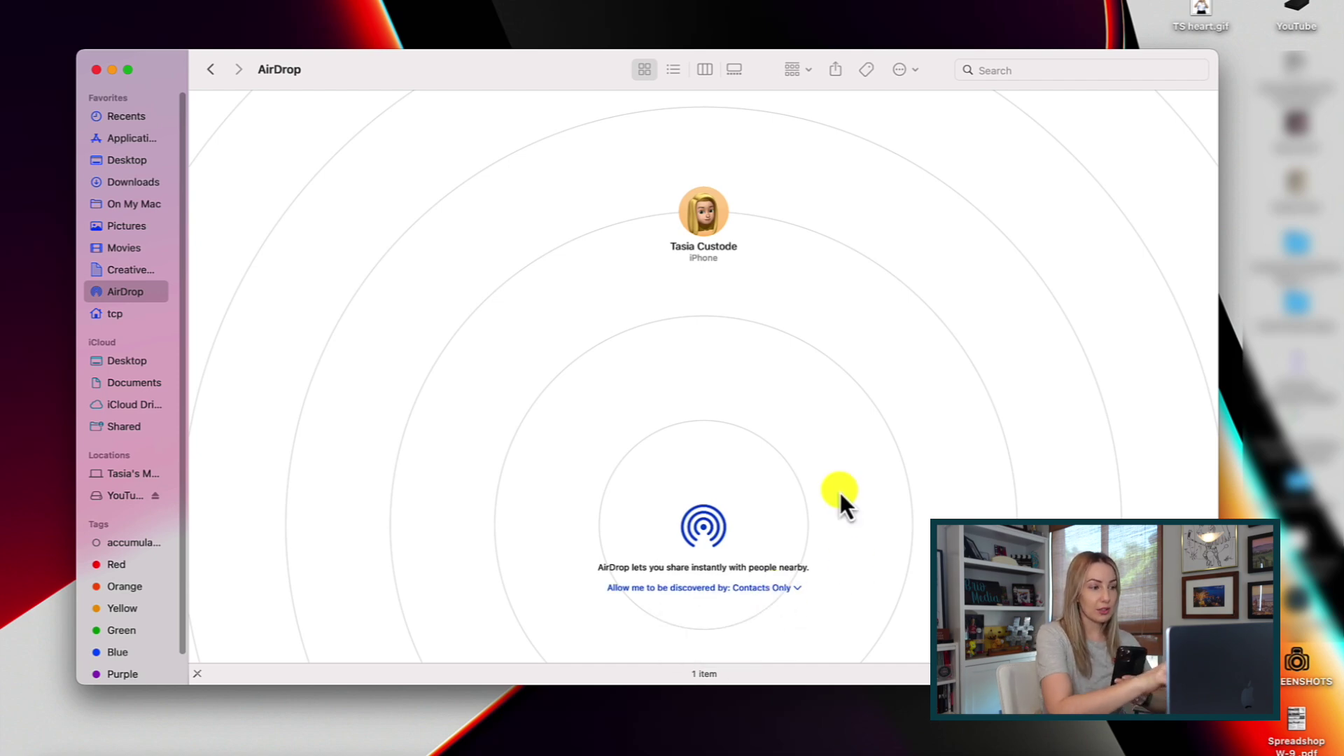
AirDrop 25,000 youtube subscribers.jpg from Pictures to the iPhone, then view Downloads.
key("super+n")
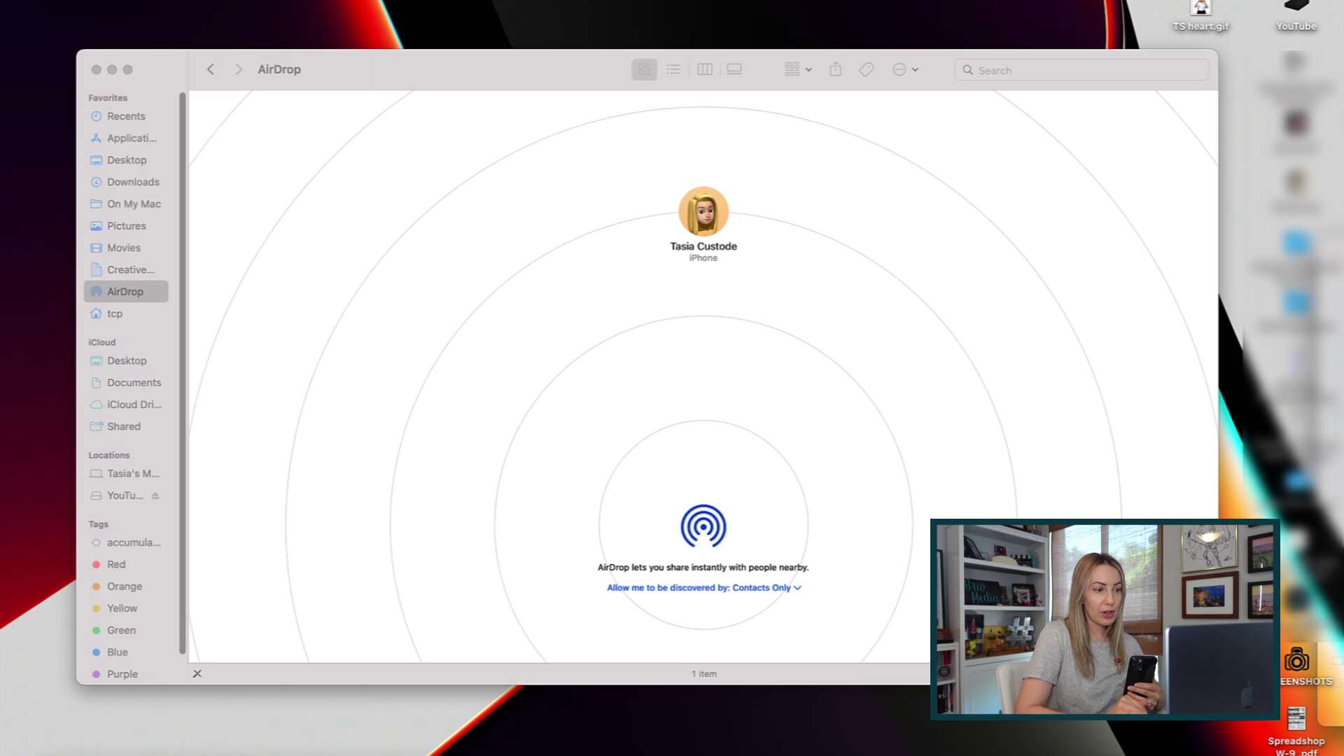
left_click_drag(1114, 259, 971, 286)
left_click(910, 312)
left_click_drag(911, 317, 707, 225)
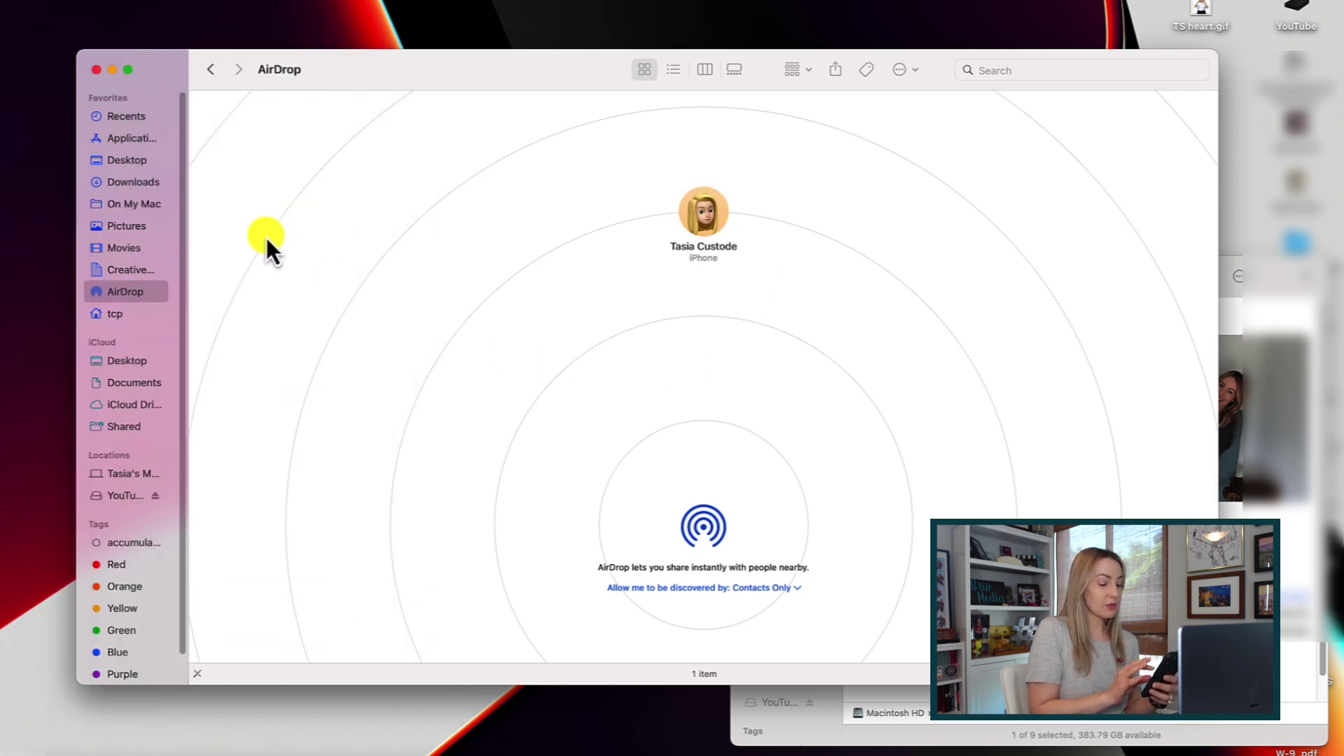
left_click(124, 186)
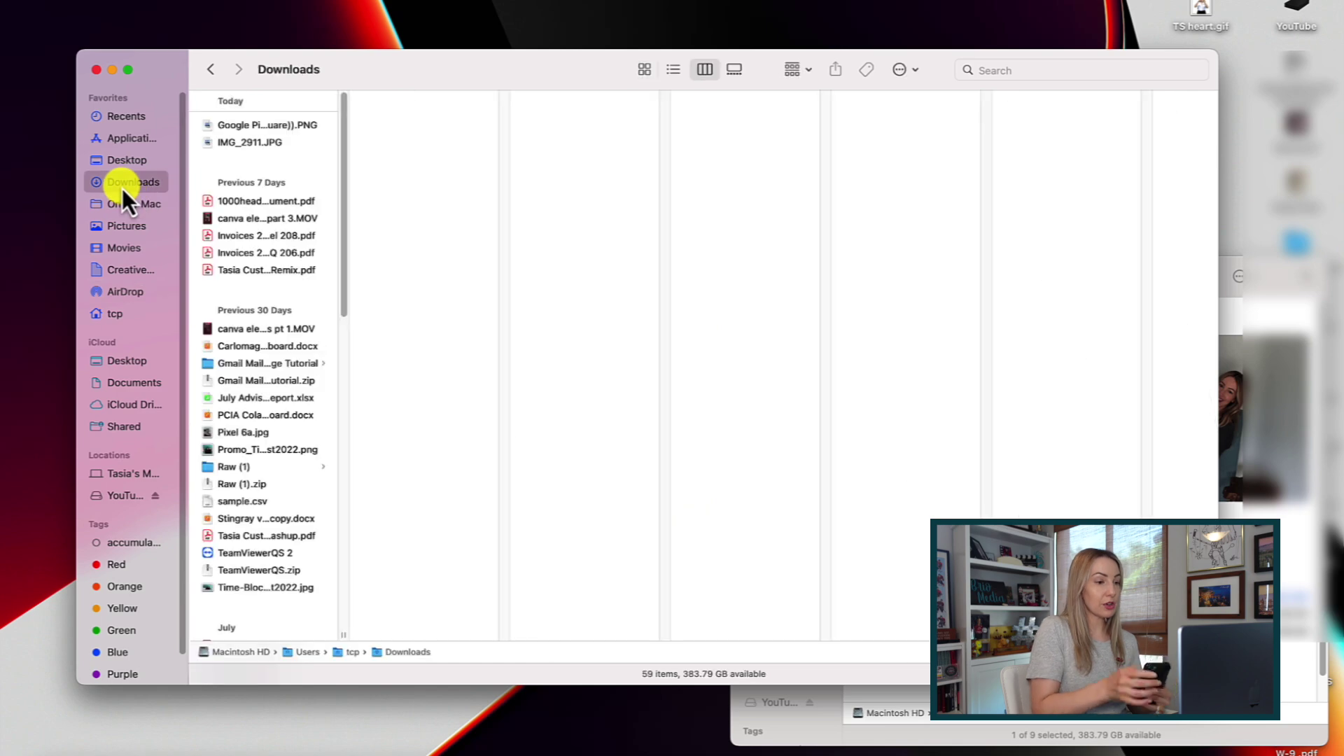
Preview the Google Pixel PNG, then move the selection to IMG_2911.JPG.
left_click(262, 126)
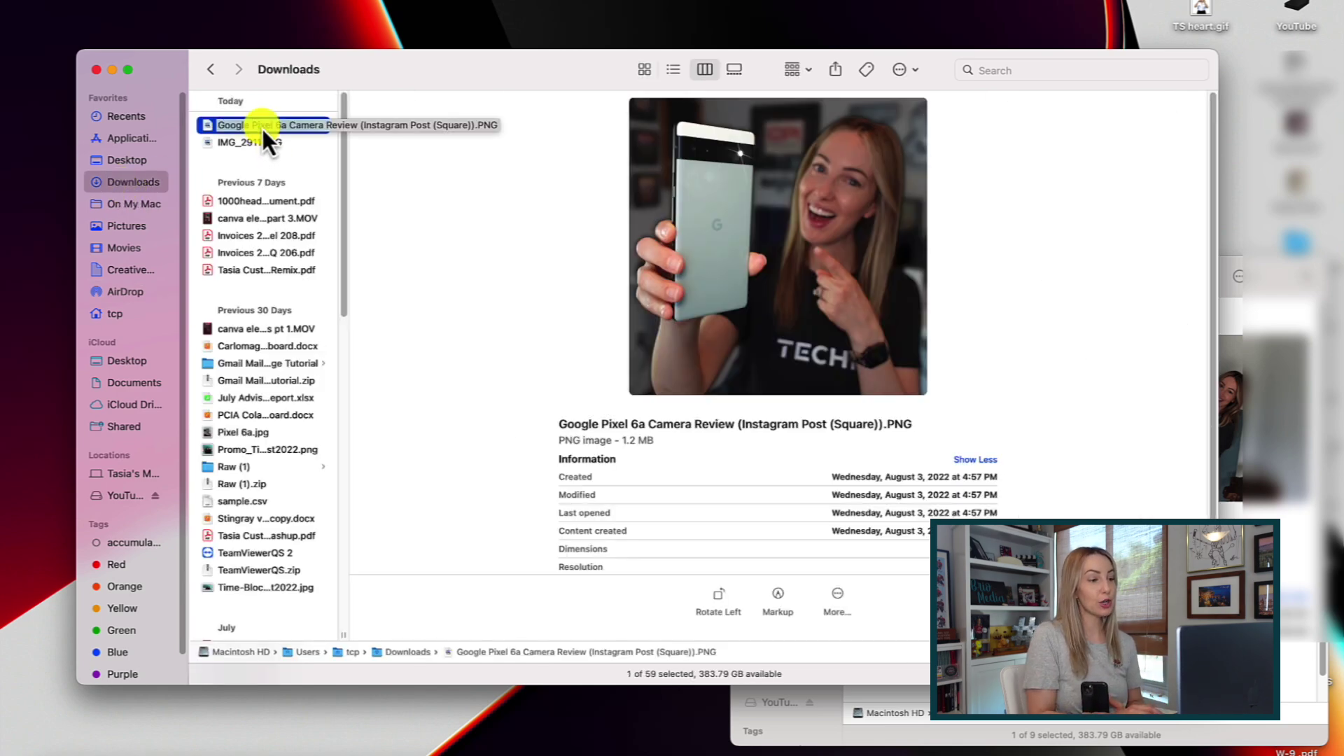
key("Down")
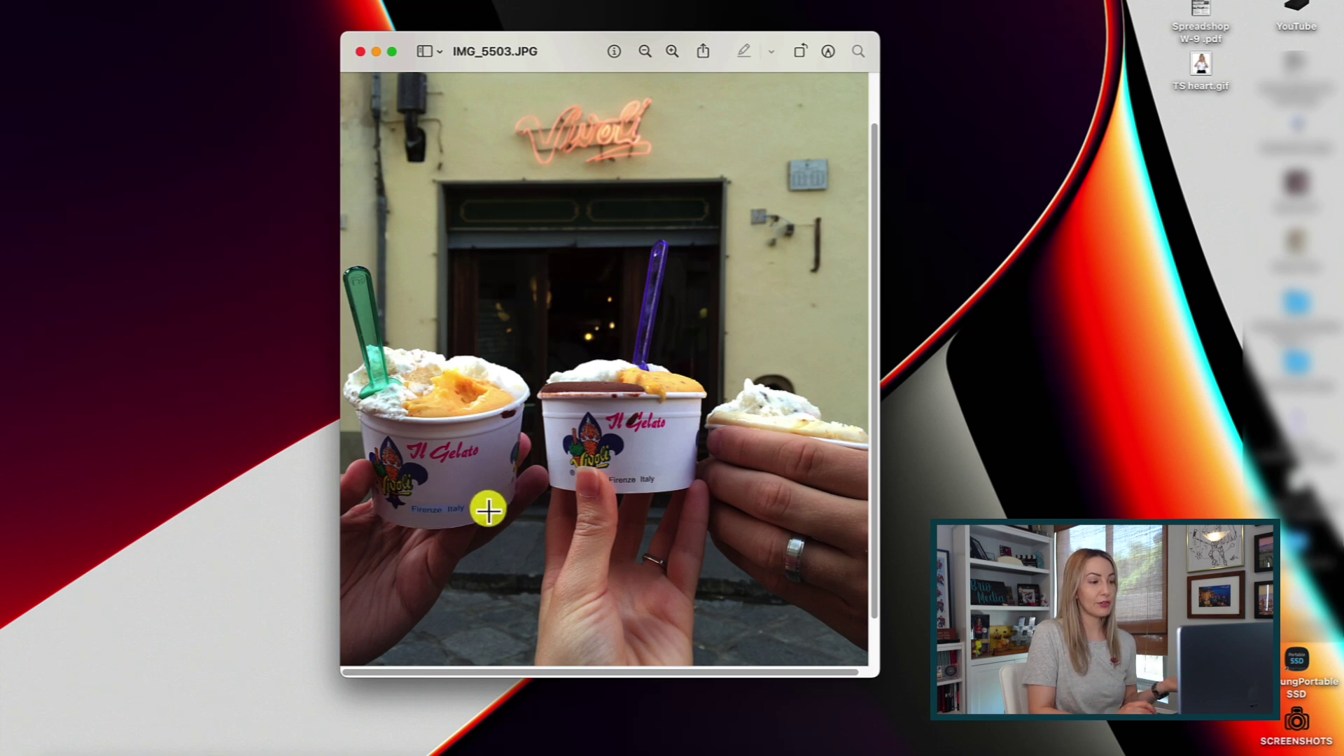
Place the gelato photo window on the left with the Notes window beside it.
left_click_drag(555, 52, 257, 59)
left_click_drag(1281, 67, 795, 96)
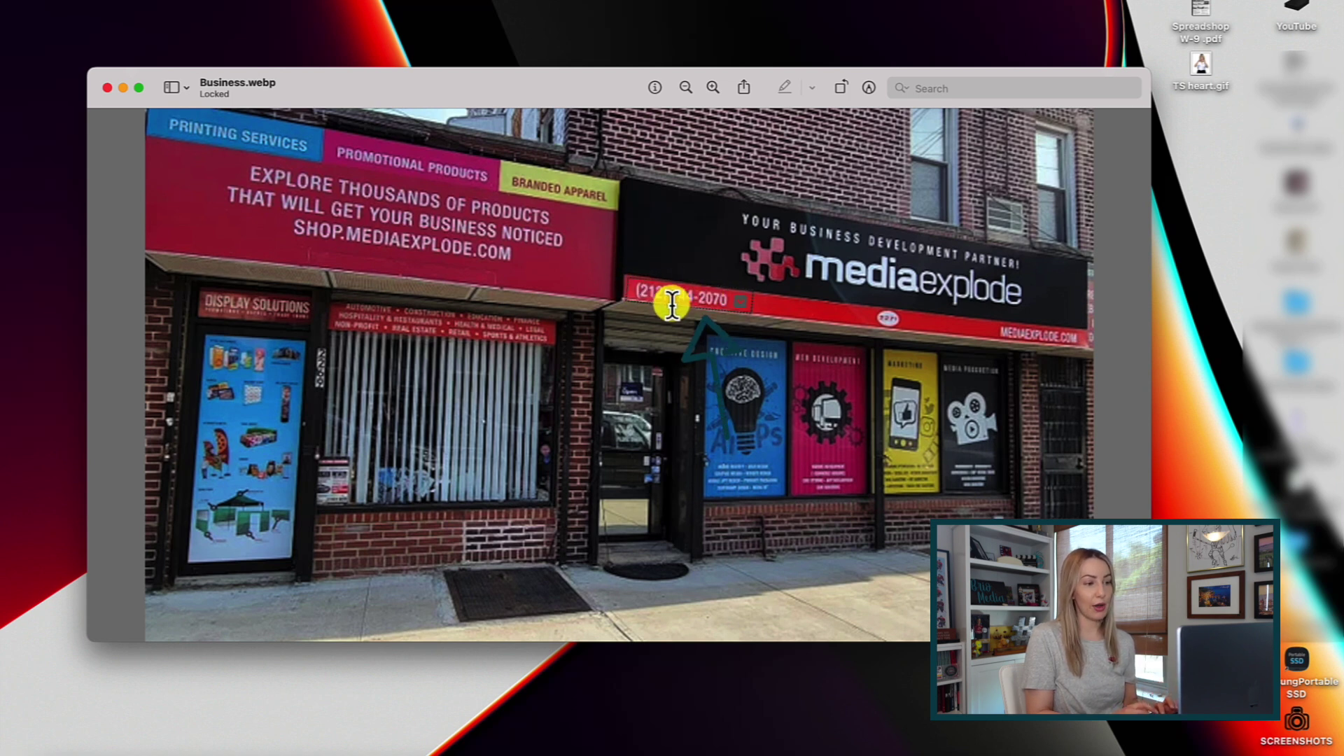
Show the Live Text call and add-to-contacts options for the storefront sign's phone number.
left_click(743, 306)
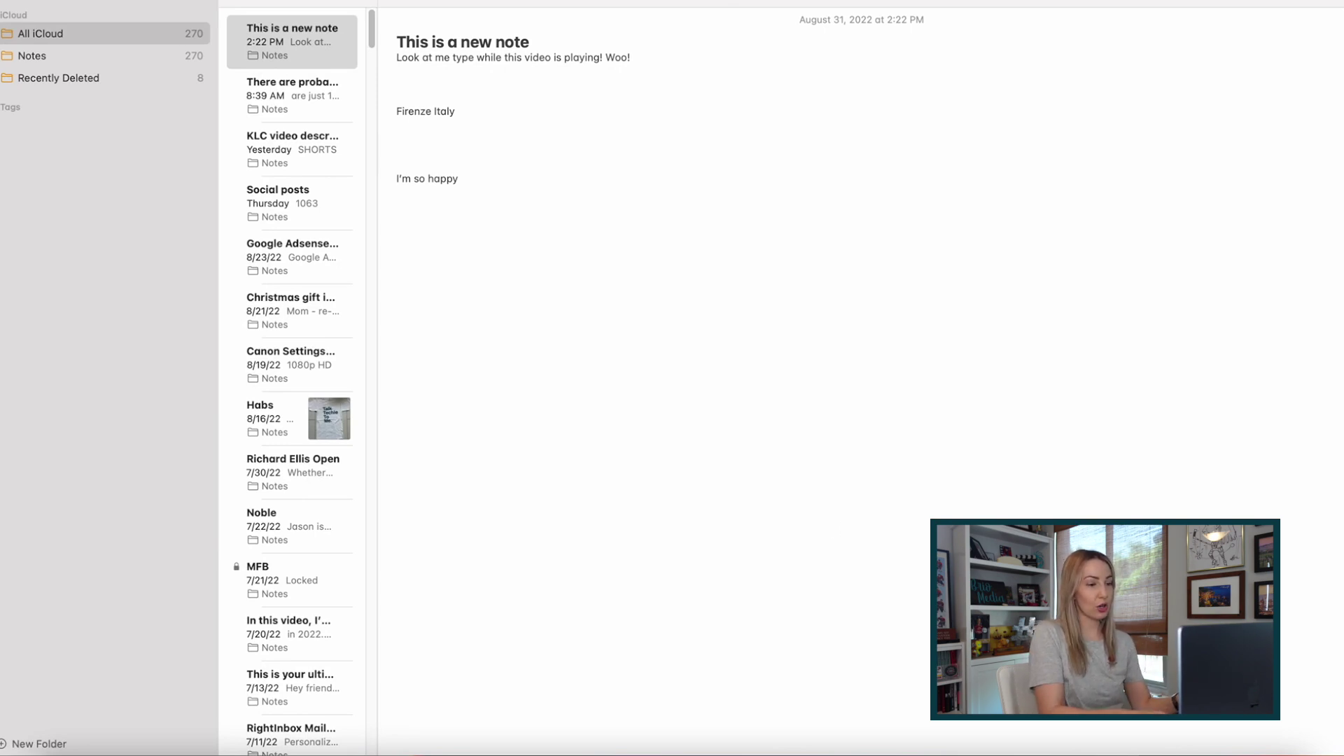
Open the emoji chooser after 'I'm so happy' and dismiss it without inserting anything.
key("ctrl+super+space")
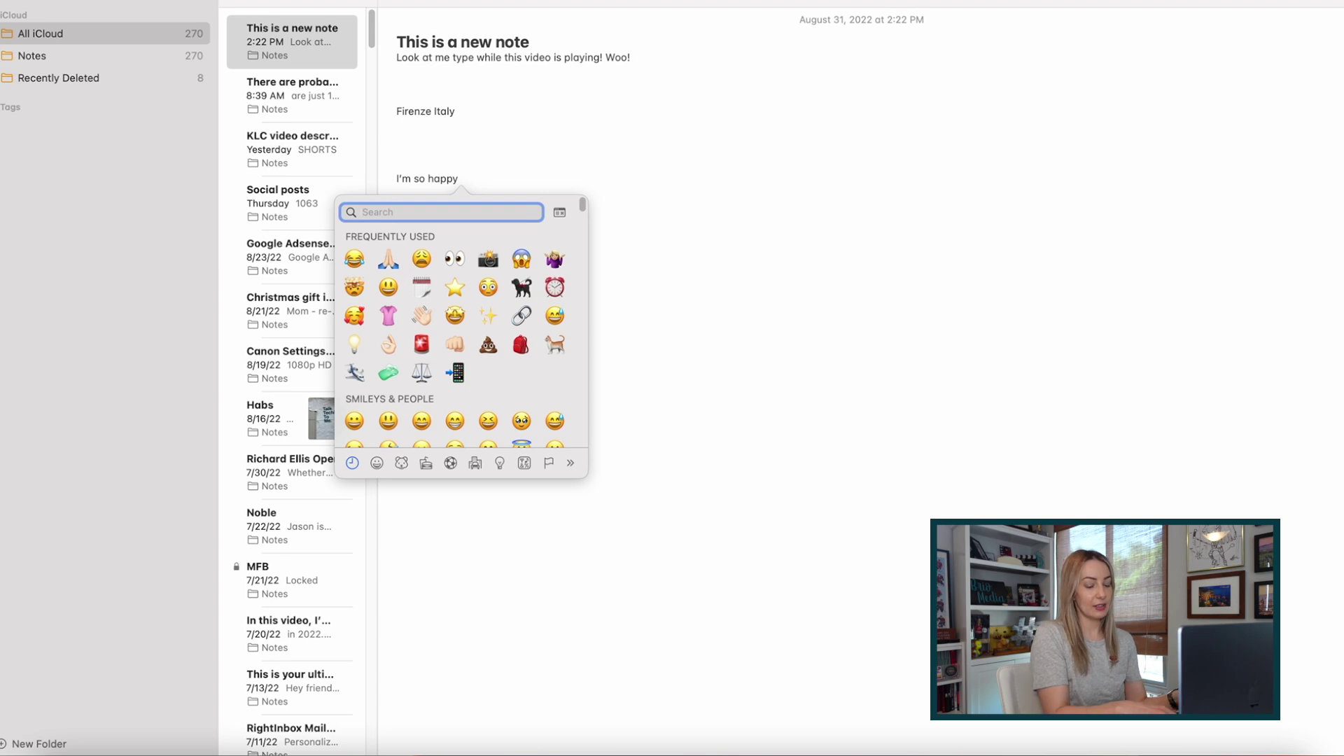
left_click(1072, 497)
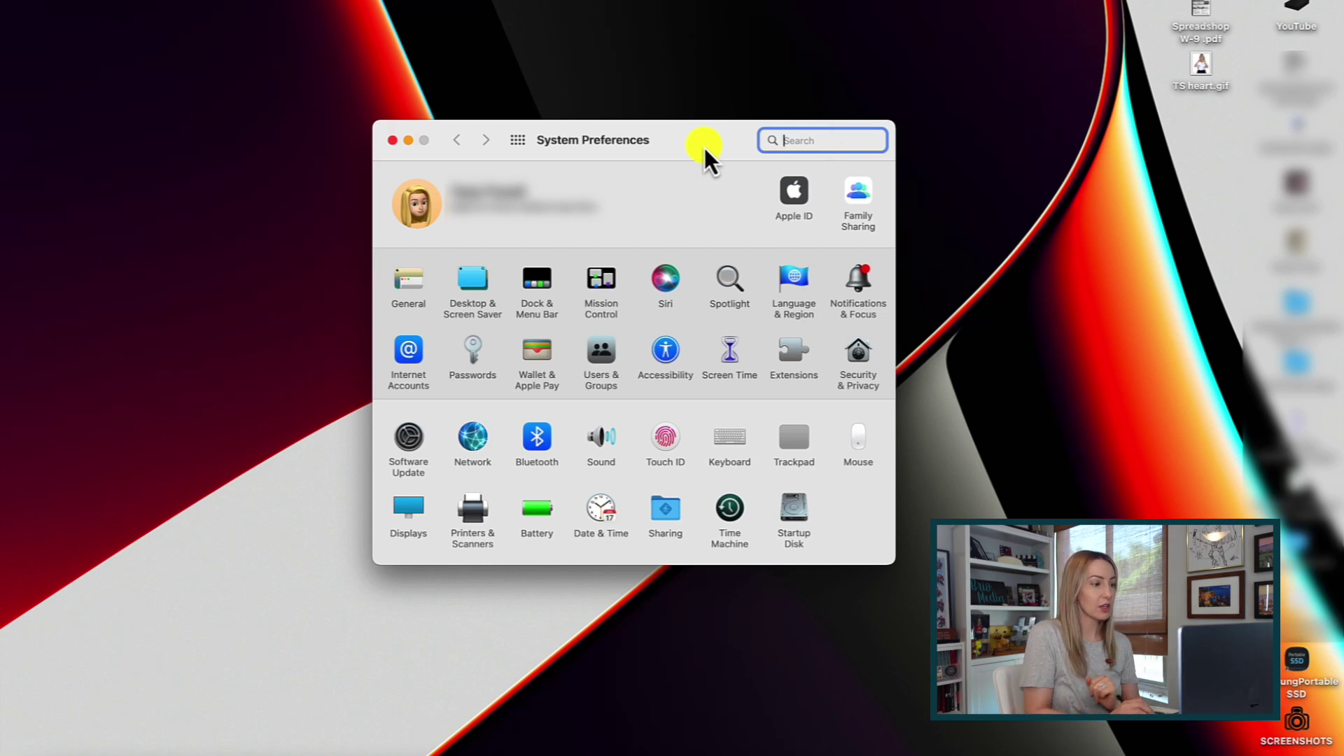
Turn Dictation on in Keyboard > Dictation and confirm enabling it.
left_click(730, 438)
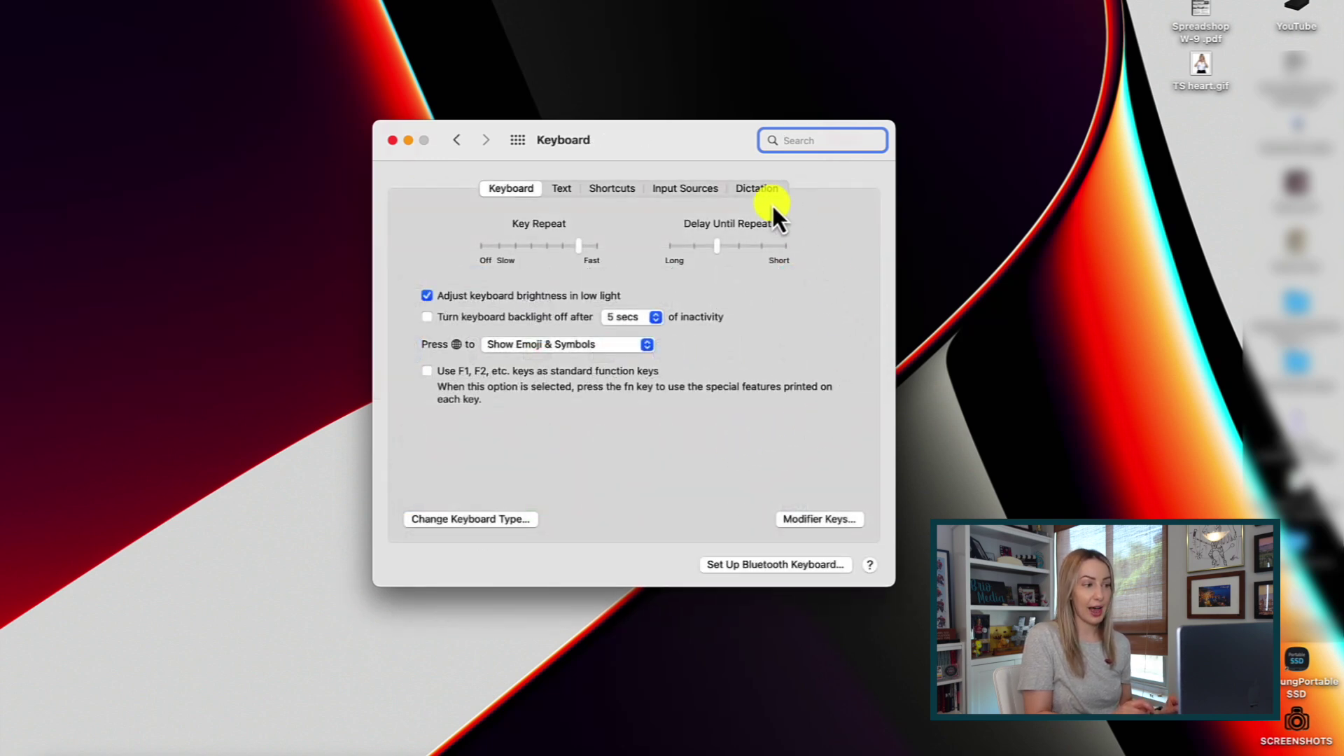
left_click(763, 188)
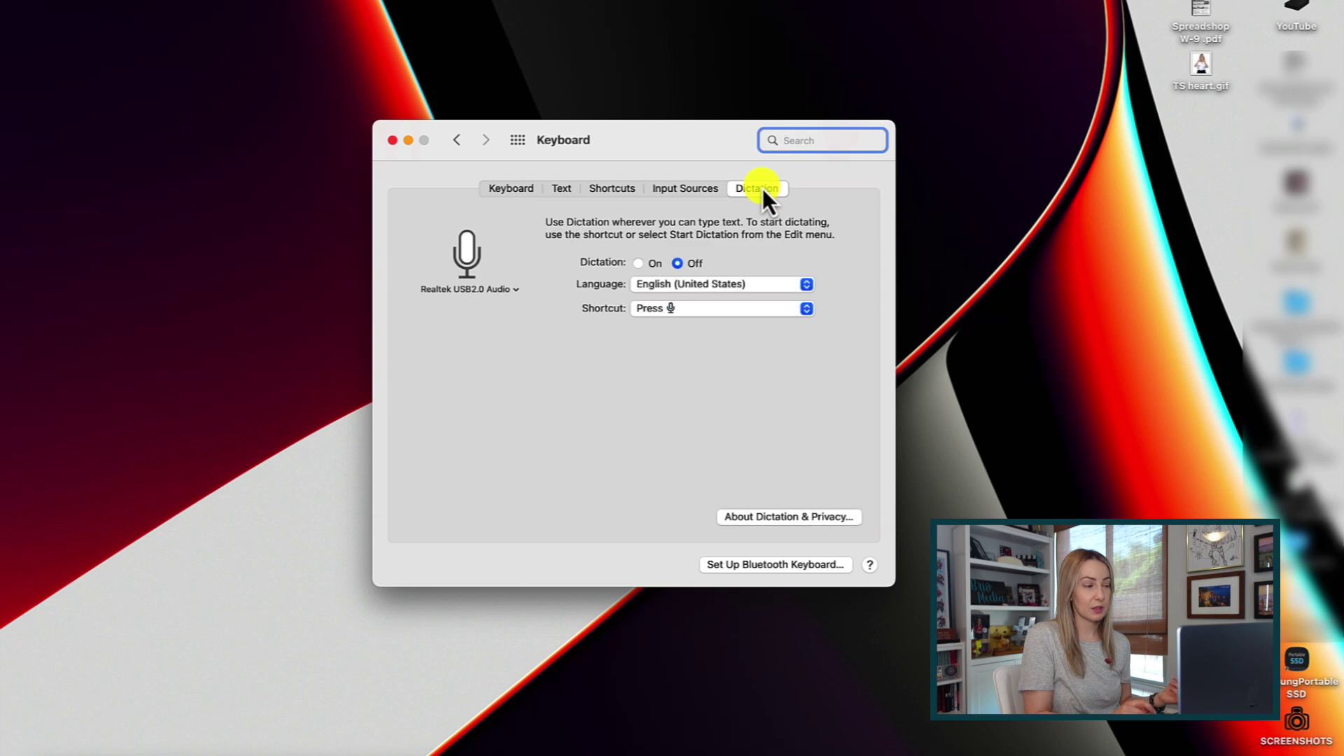
left_click(637, 263)
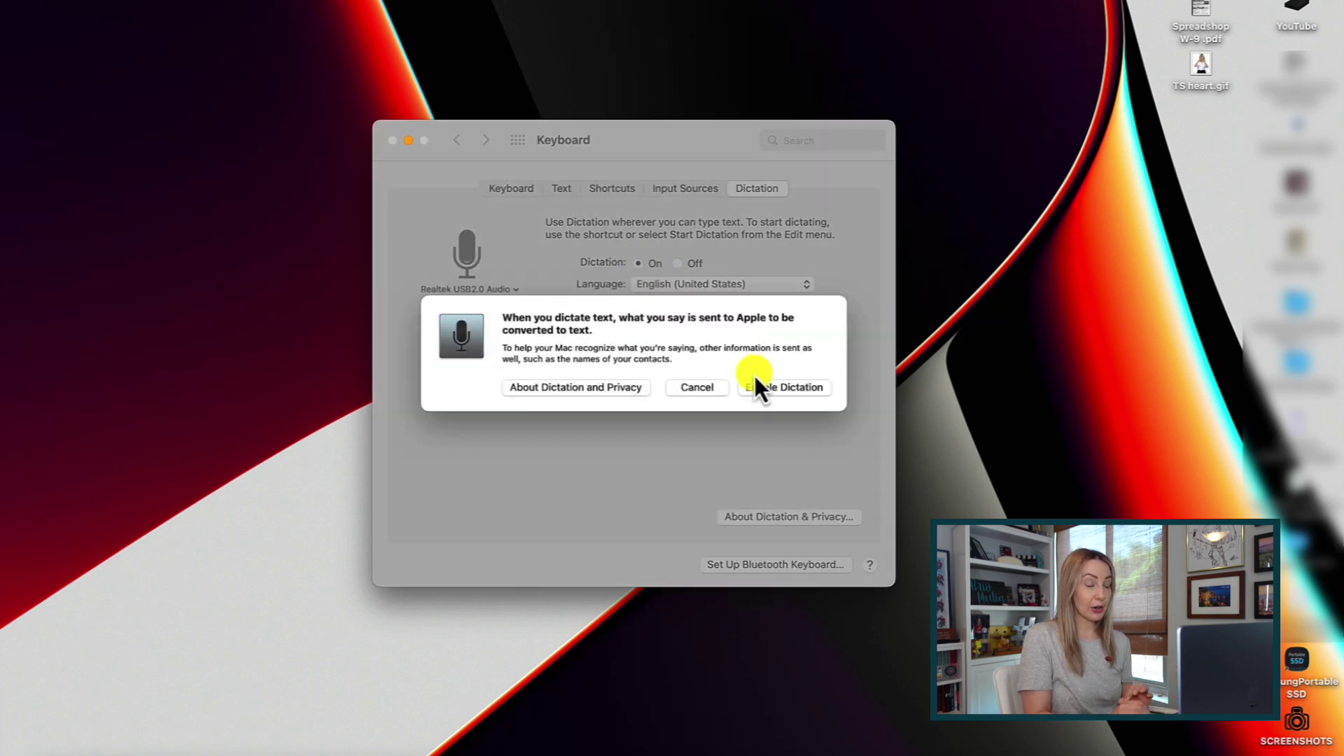
left_click(768, 388)
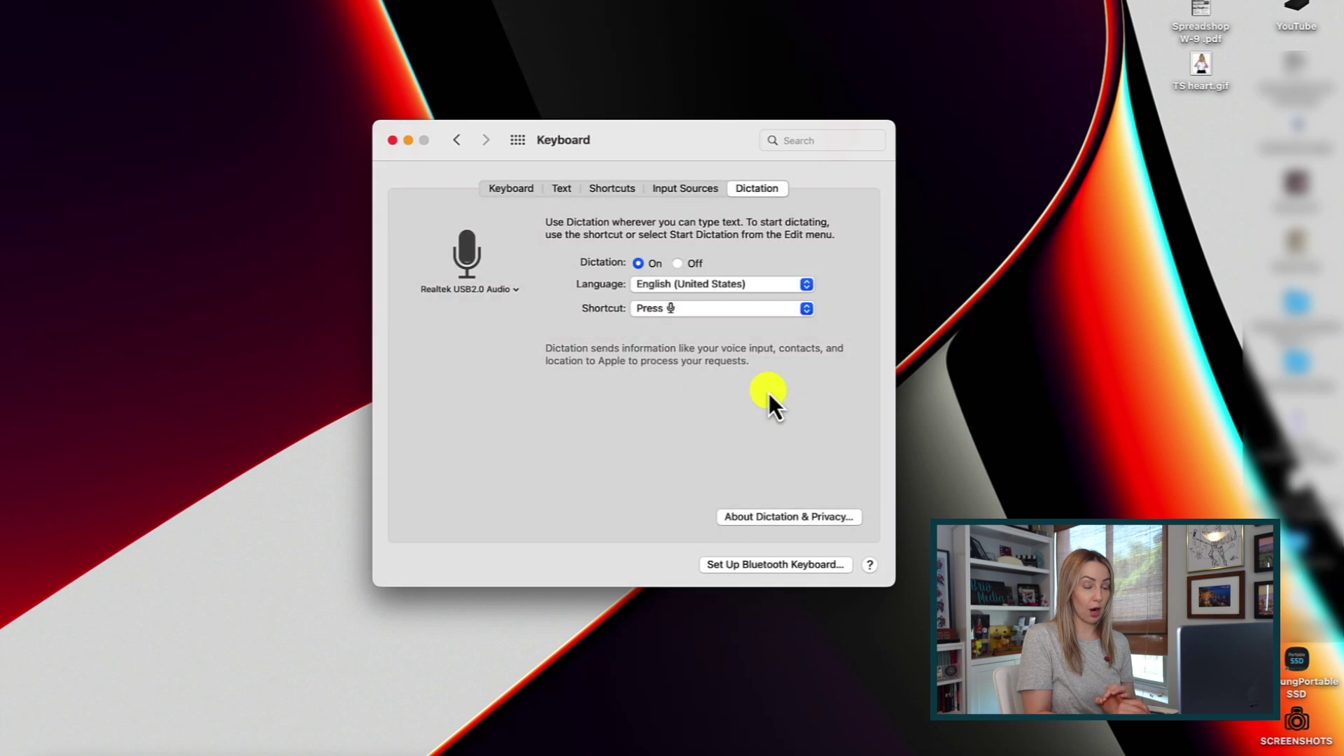
Keep English (United States) and the current shortcut, choose MacBook Pro Microphone, and start dictating.
left_click(725, 283)
left_click(726, 283)
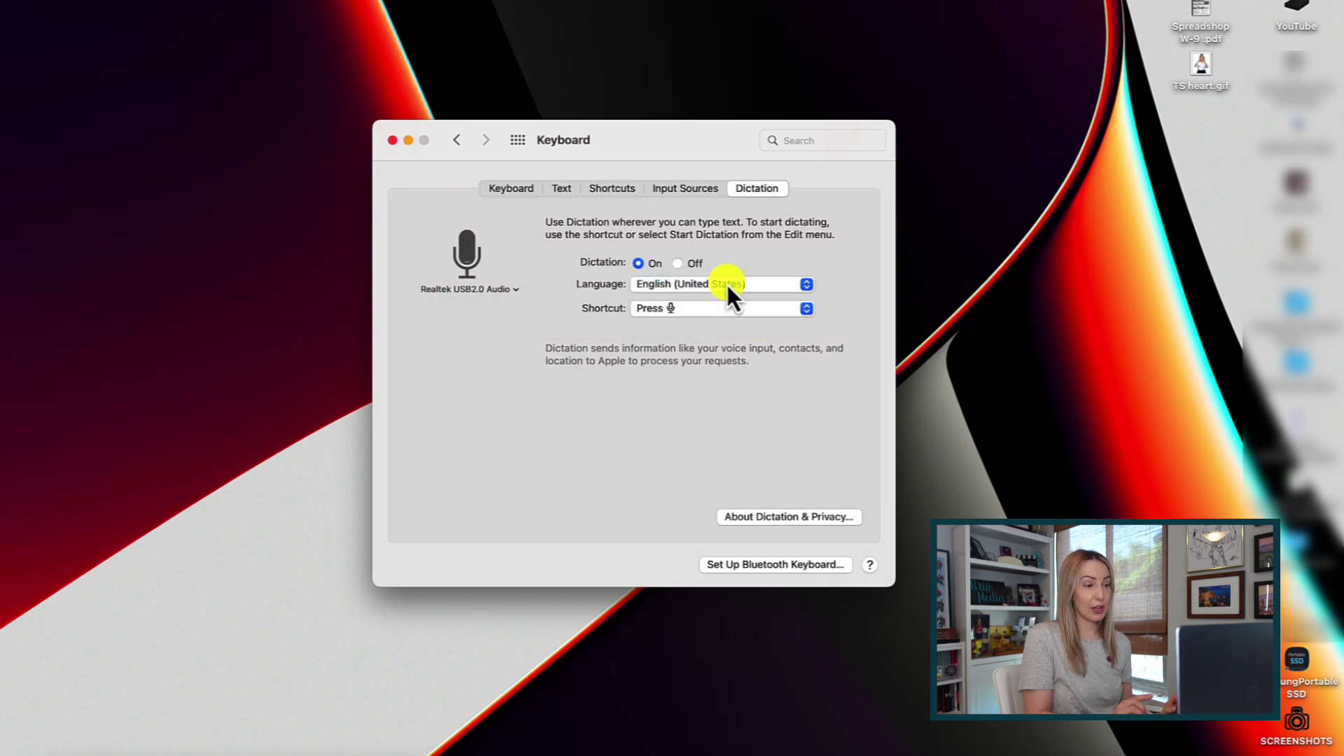
left_click(699, 314)
left_click(699, 313)
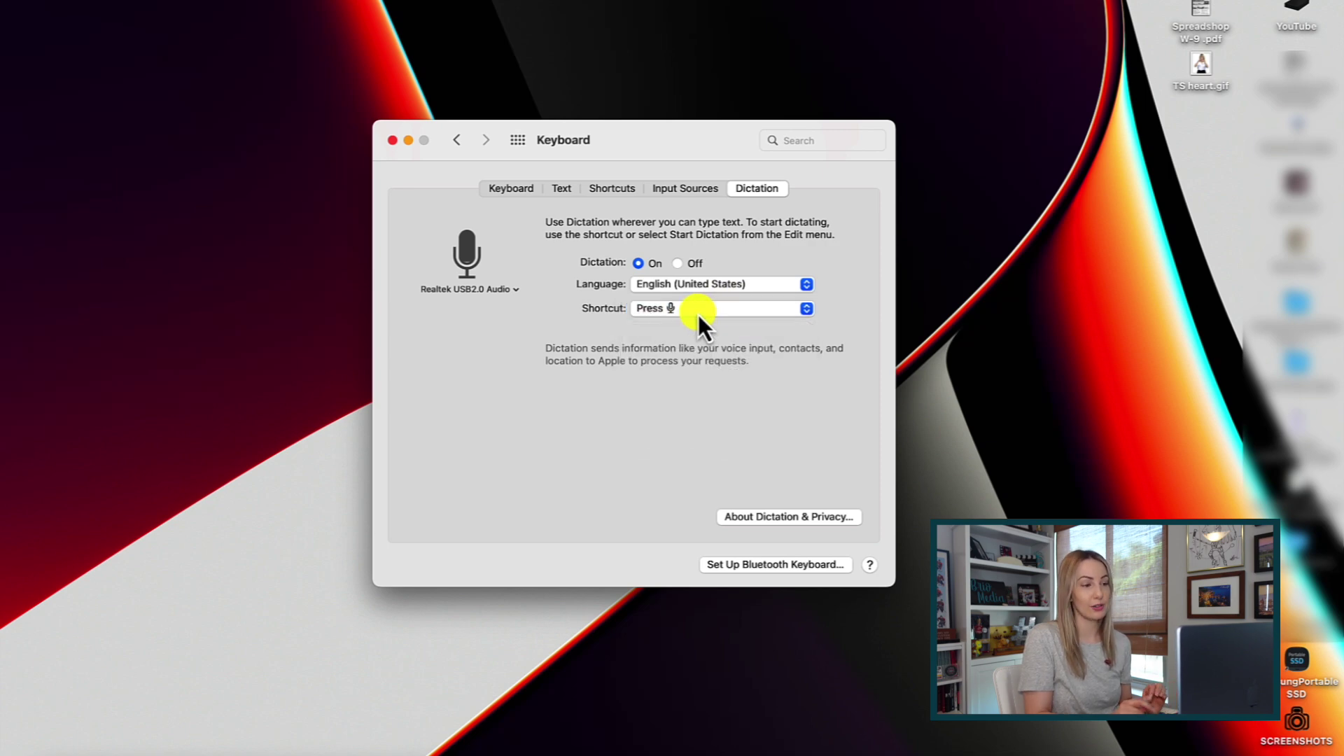
left_click(514, 291)
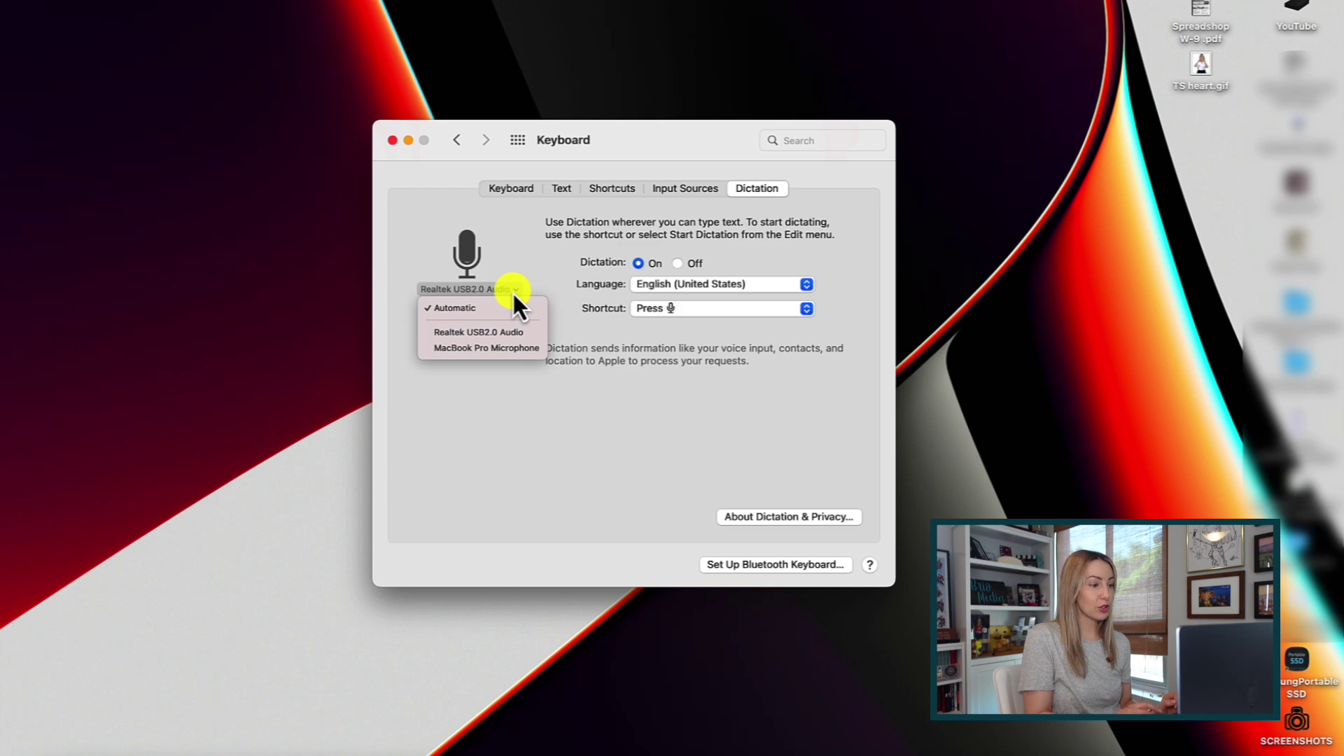
left_click(514, 348)
key("F5")
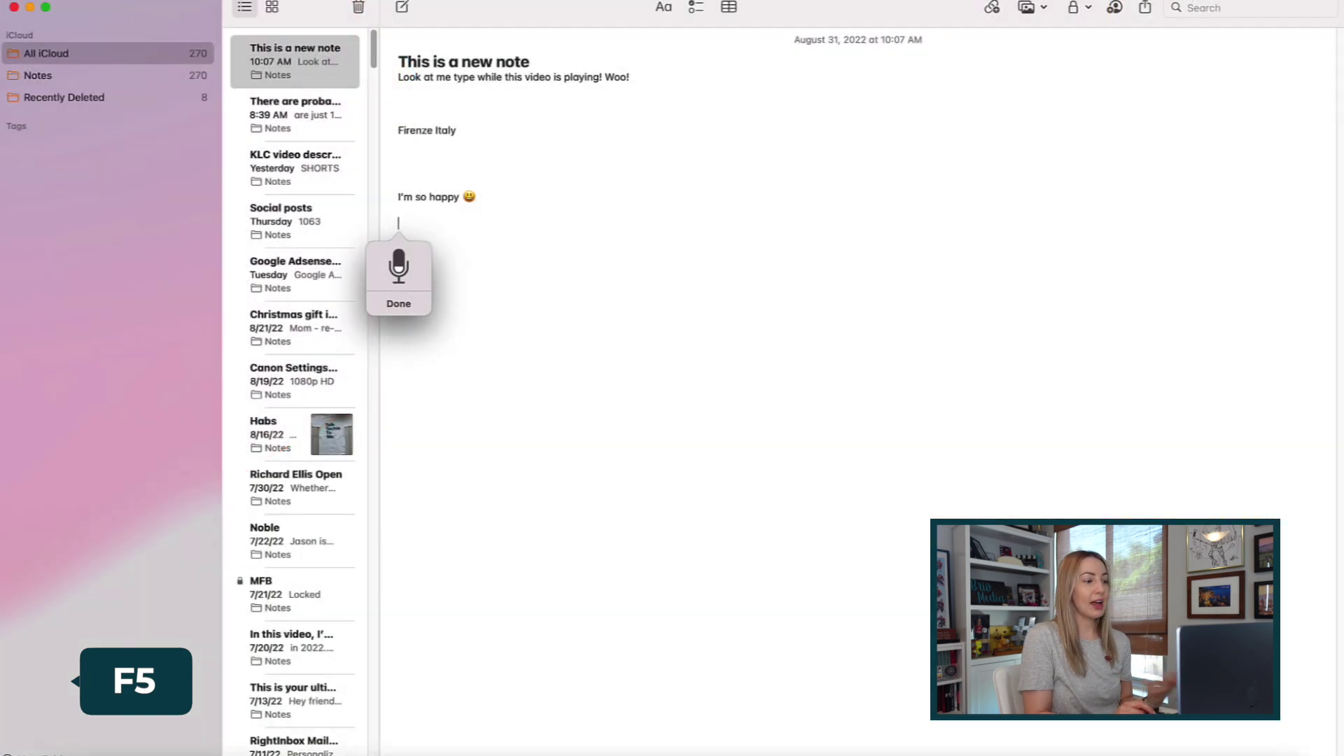
Dictate 'And now' on a new line below 'I'm so happy'.
type("And now")
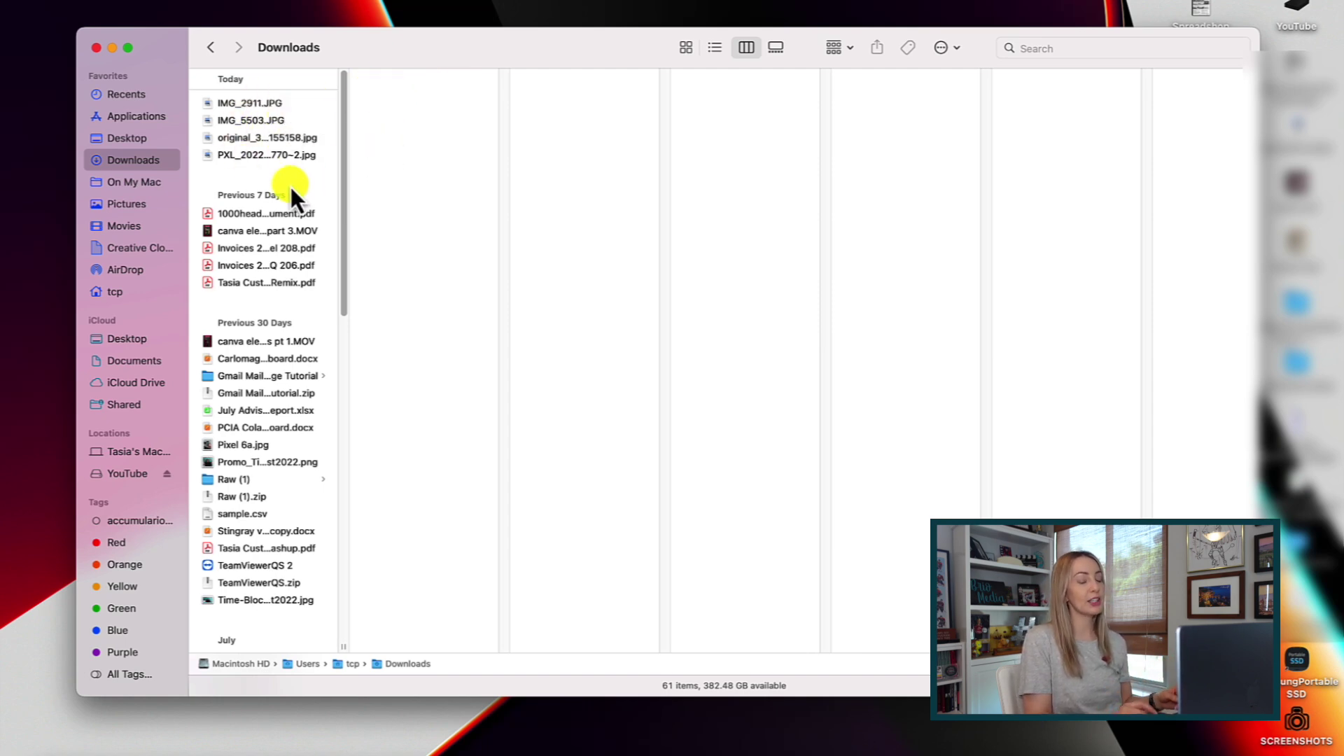
Select the four Today photos, from the PXL file to IMG_2911.JPG, and choose Rename.
left_click(259, 156)
left_click(242, 102, "shift")
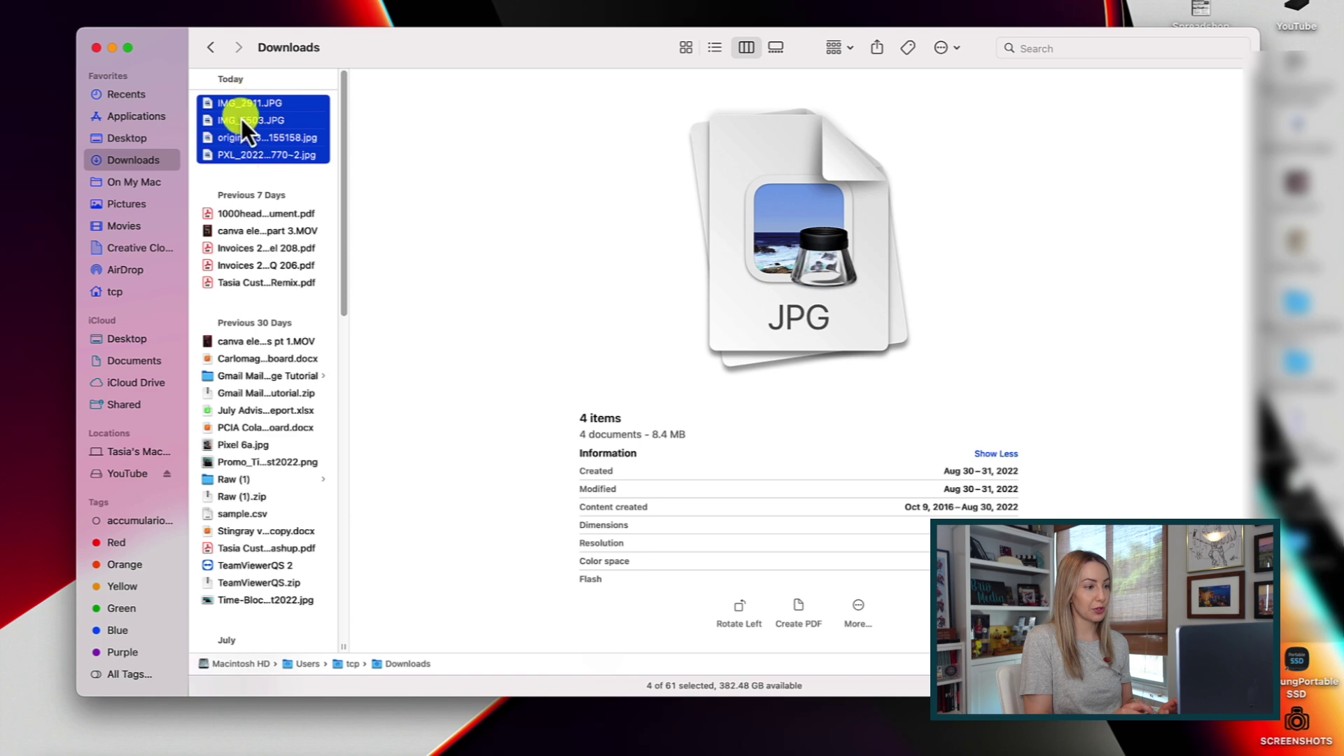
right_click(254, 119)
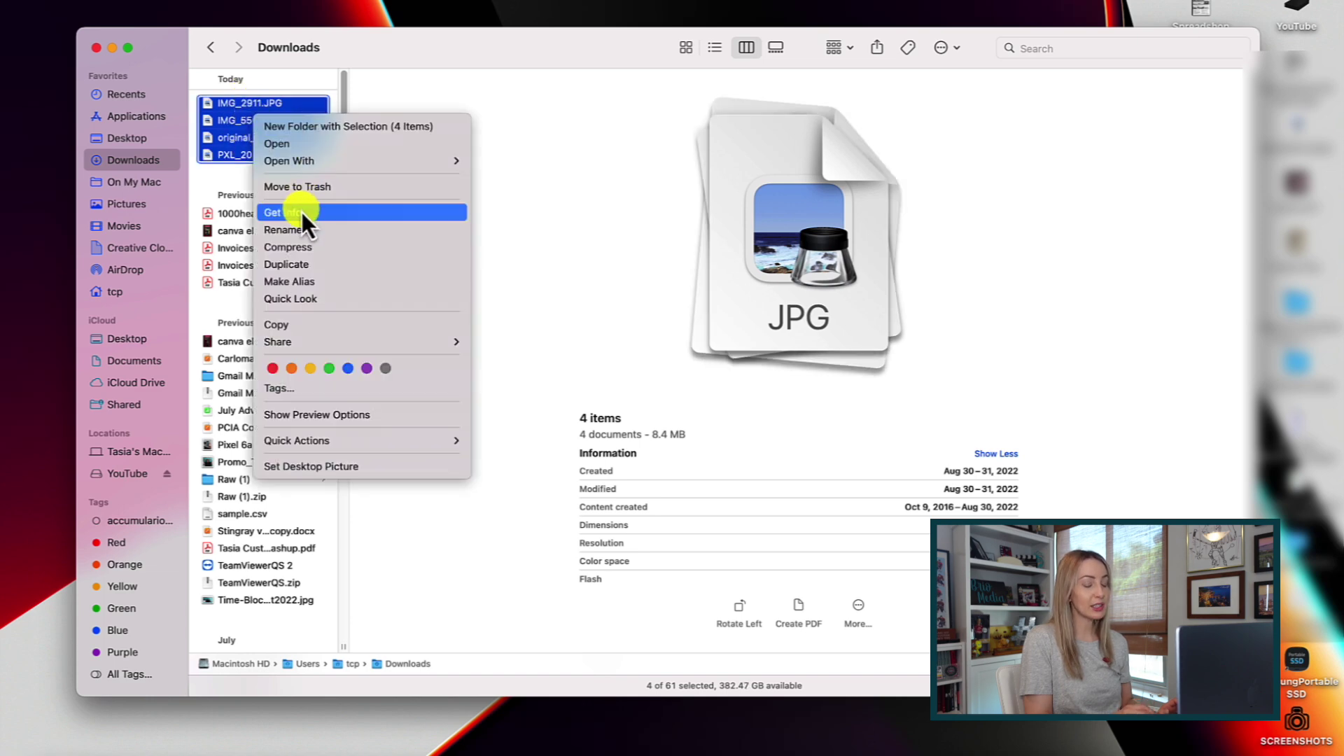
left_click(333, 229)
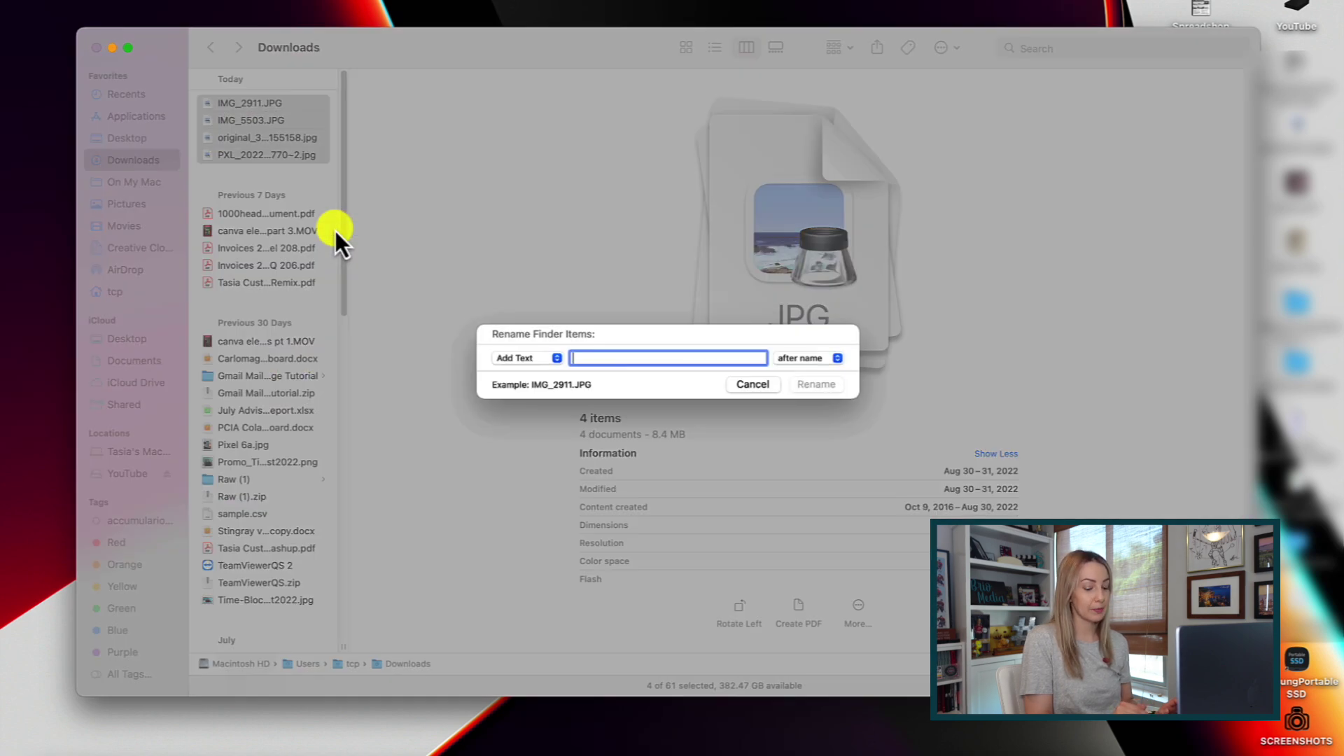
Try the Replace Text rename mode, then return to Add Text.
left_click(560, 353)
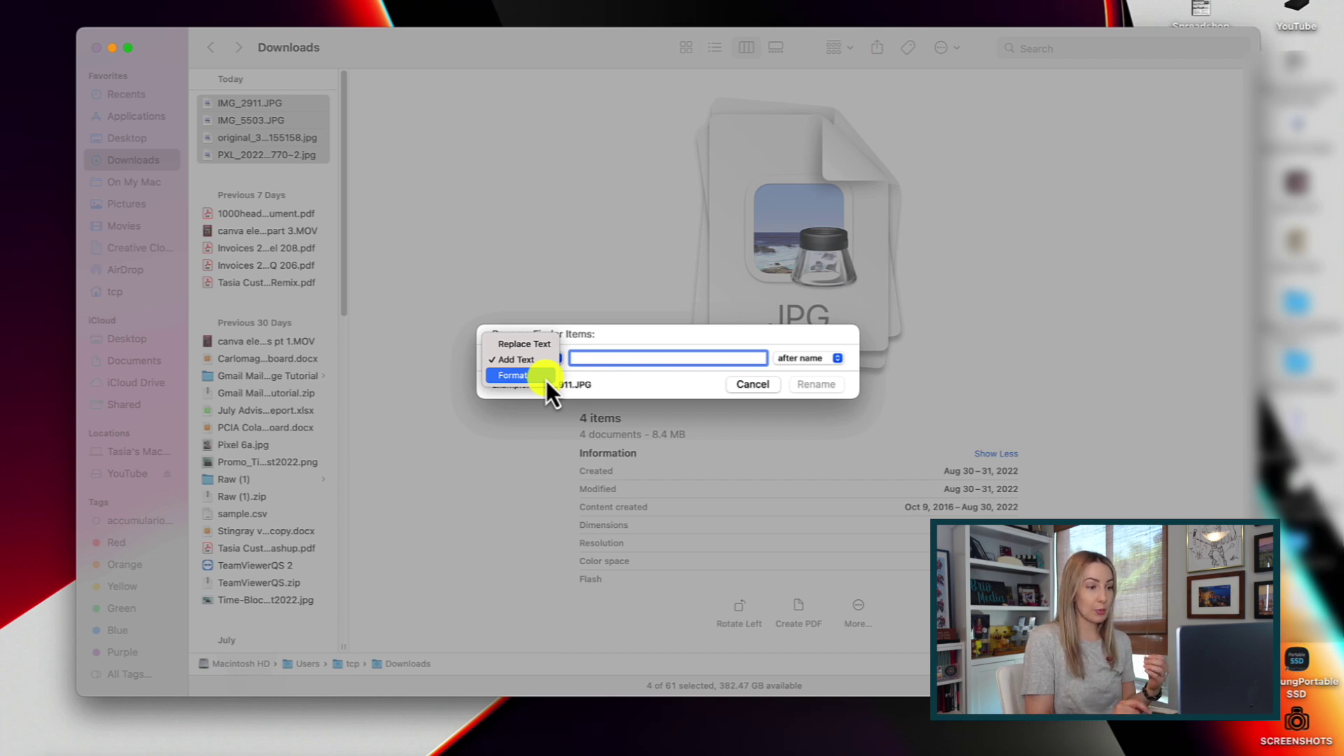
left_click(546, 350)
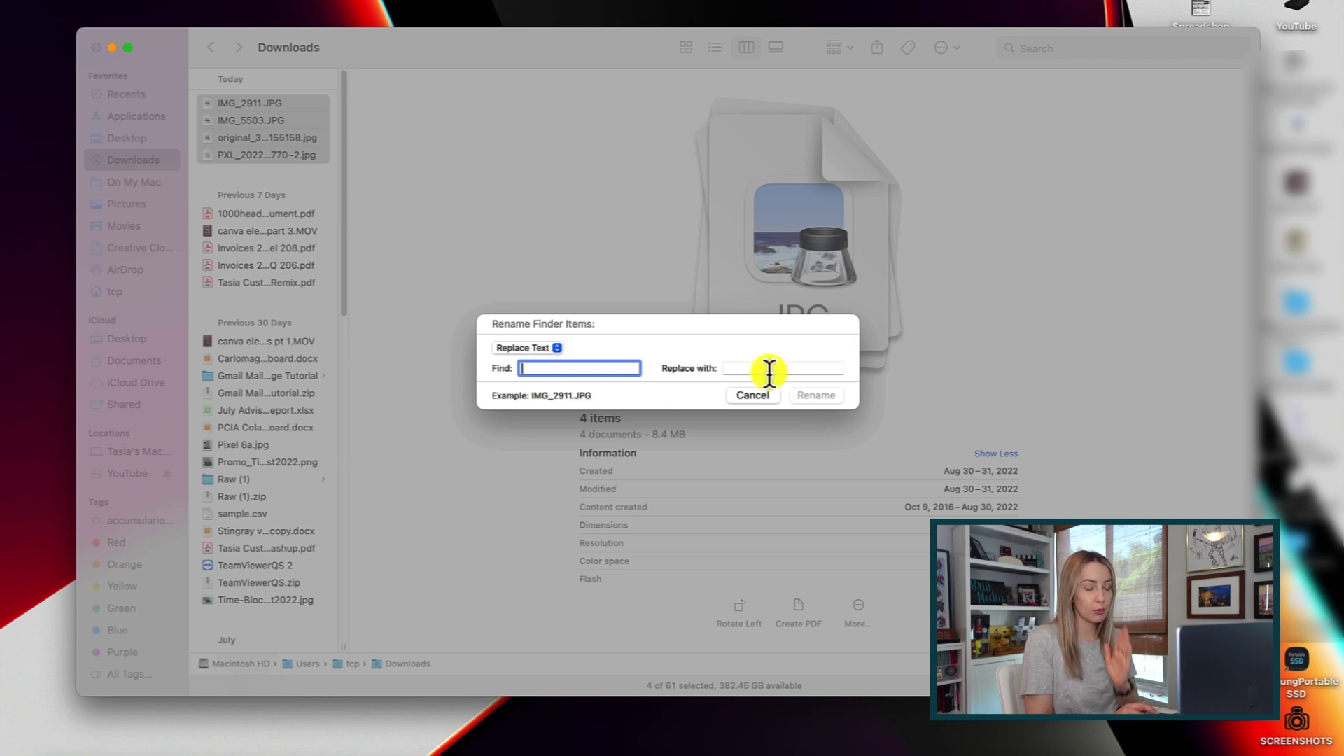
left_click(557, 349)
left_click(541, 364)
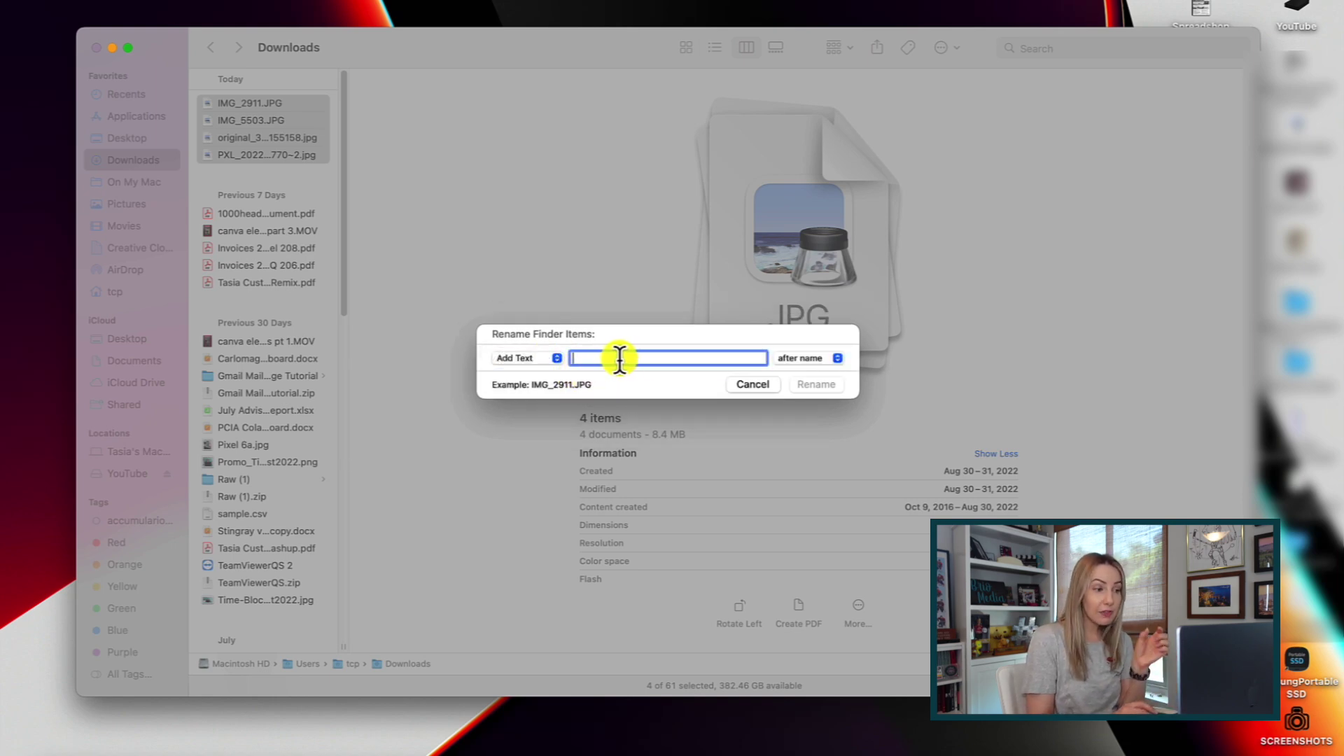
Add 'Cora' before each file name, then switch the rename mode to Format.
type("Cora")
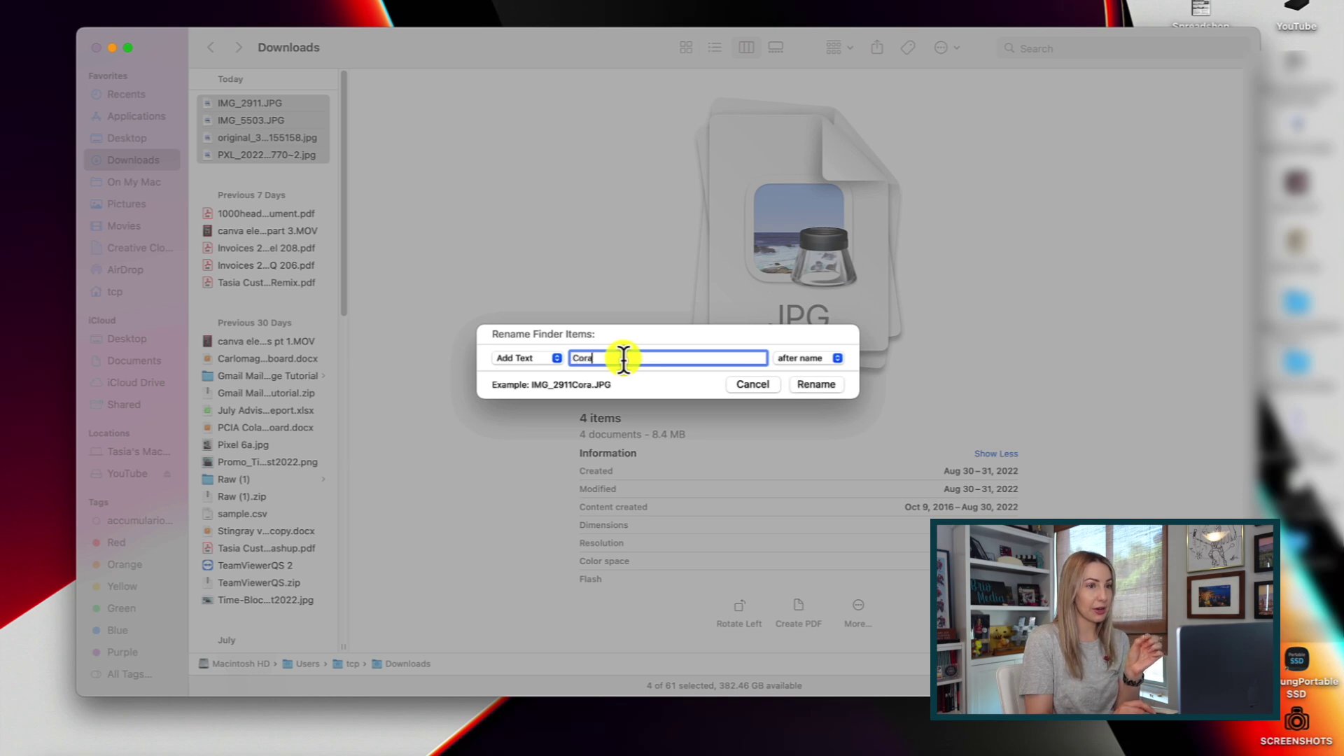
left_click(794, 358)
left_click(793, 375)
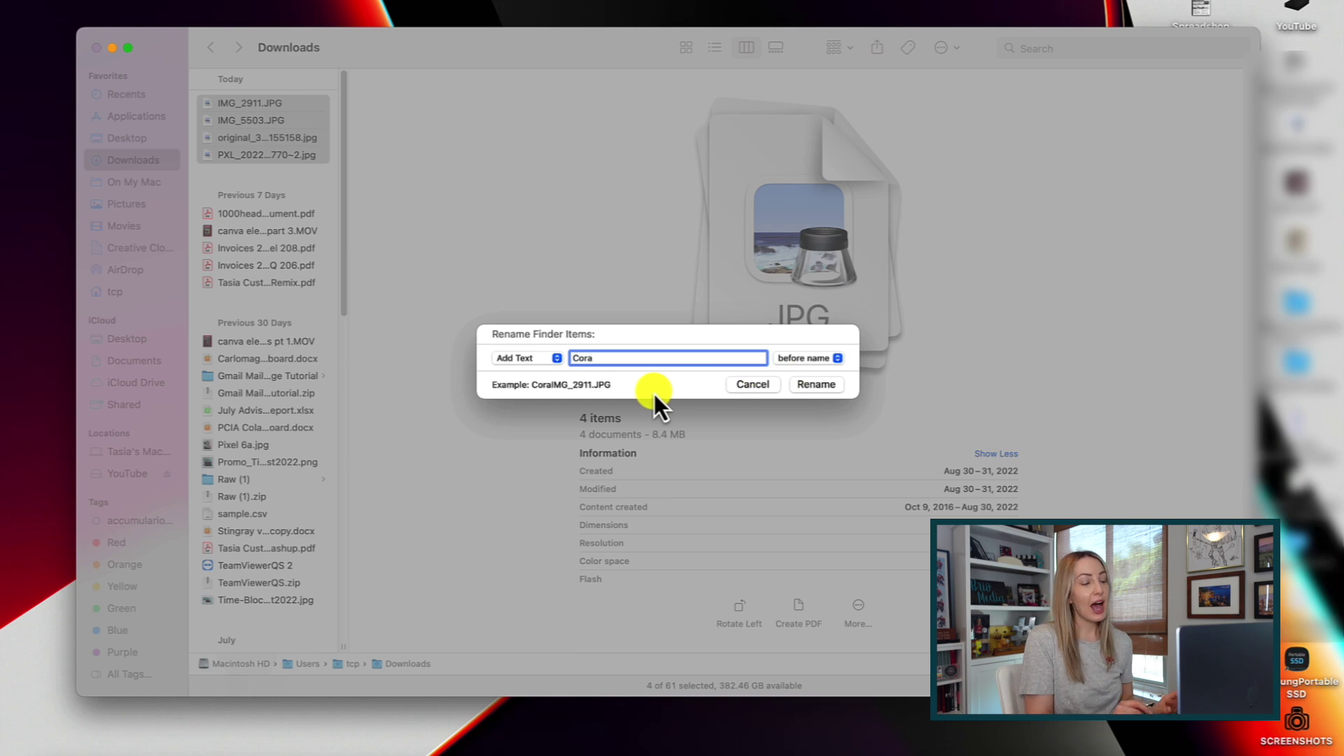
left_click(543, 358)
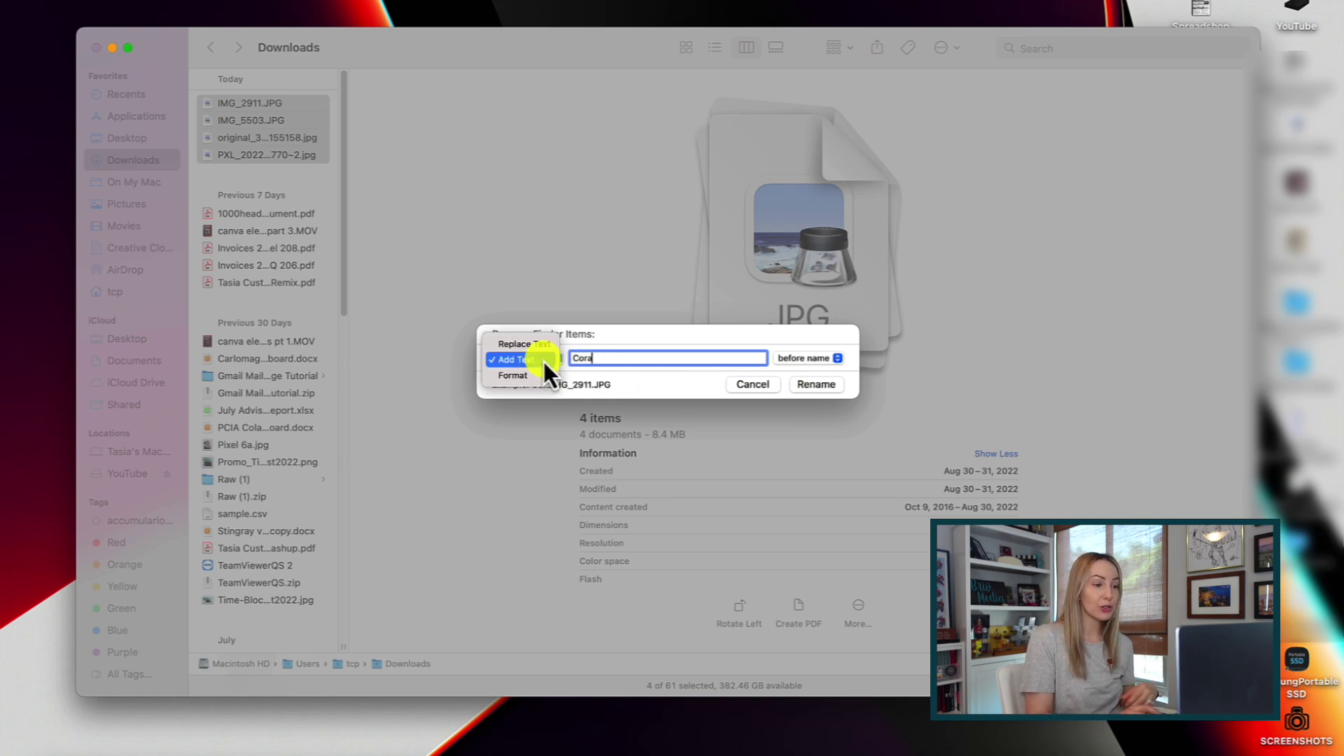
left_click(536, 381)
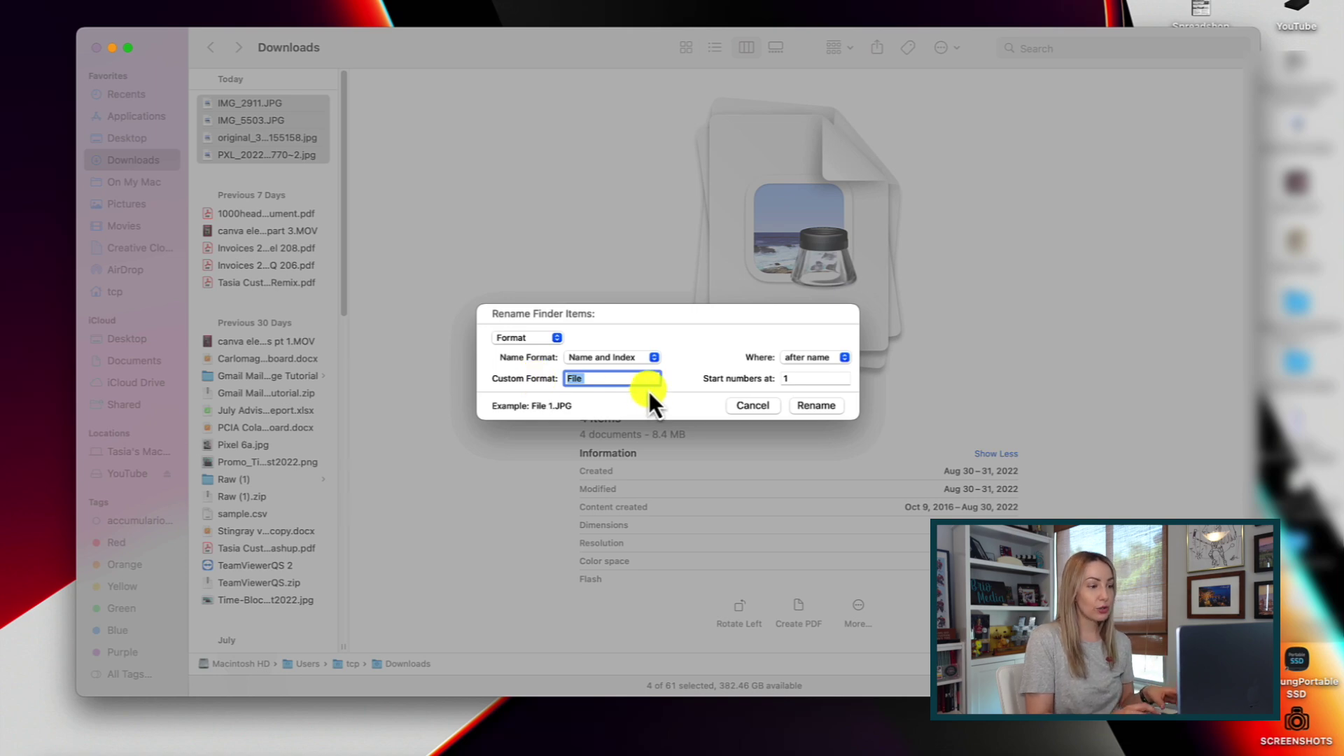
Rename the four photos Cora1–Cora4 using custom format 'Cora' with numbers after the name.
type("Cora")
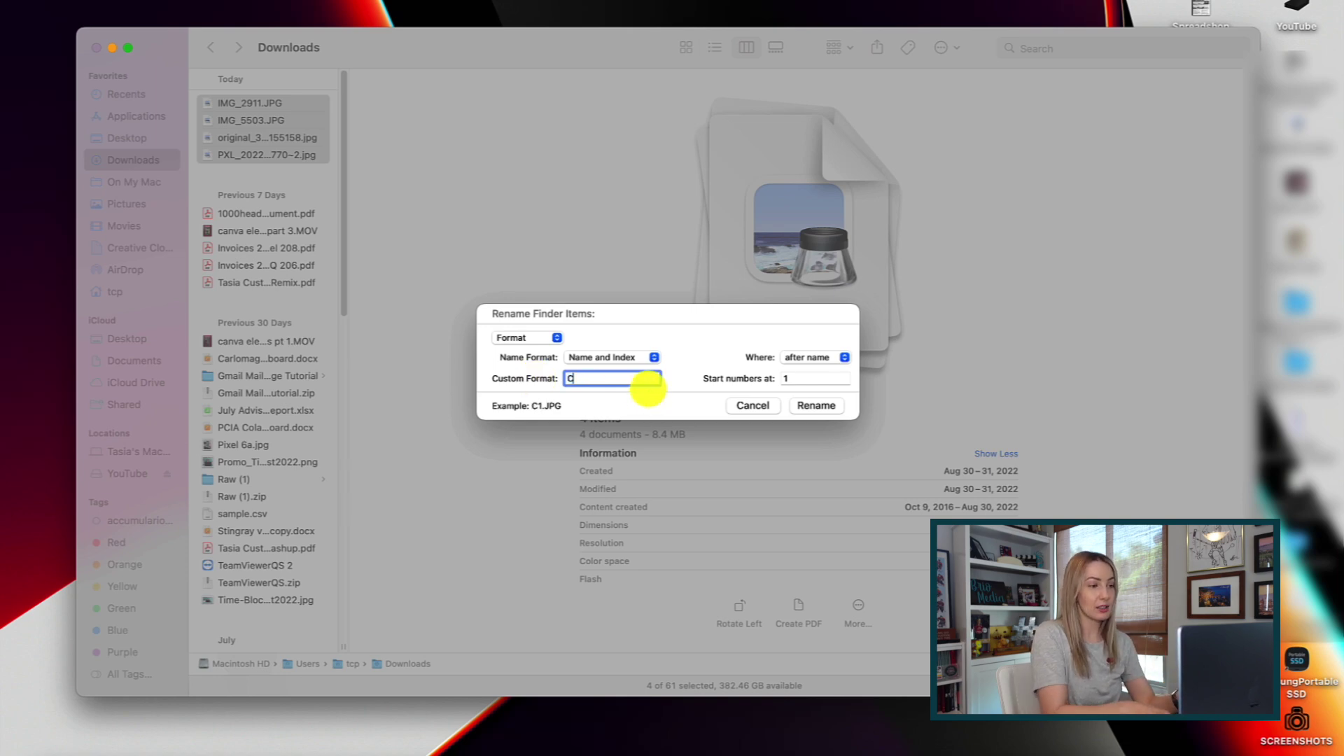
left_click(816, 360)
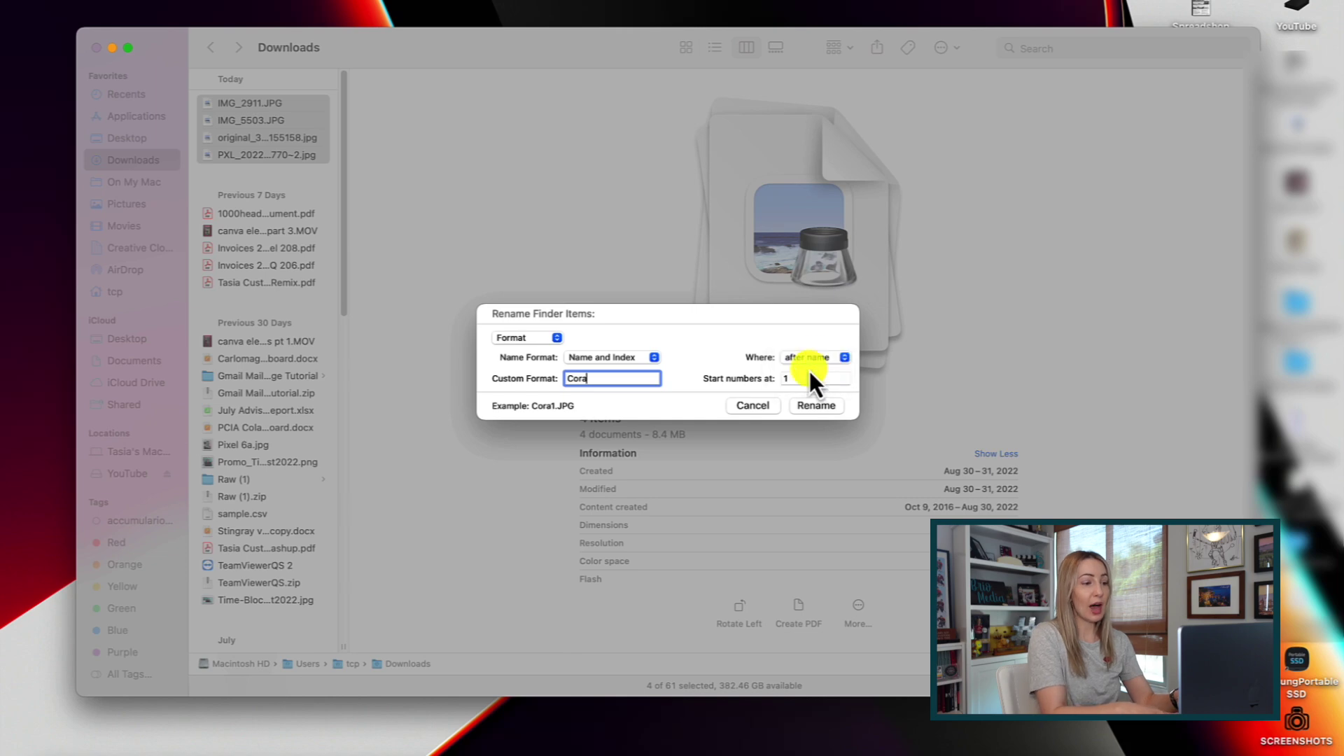
left_click(818, 407)
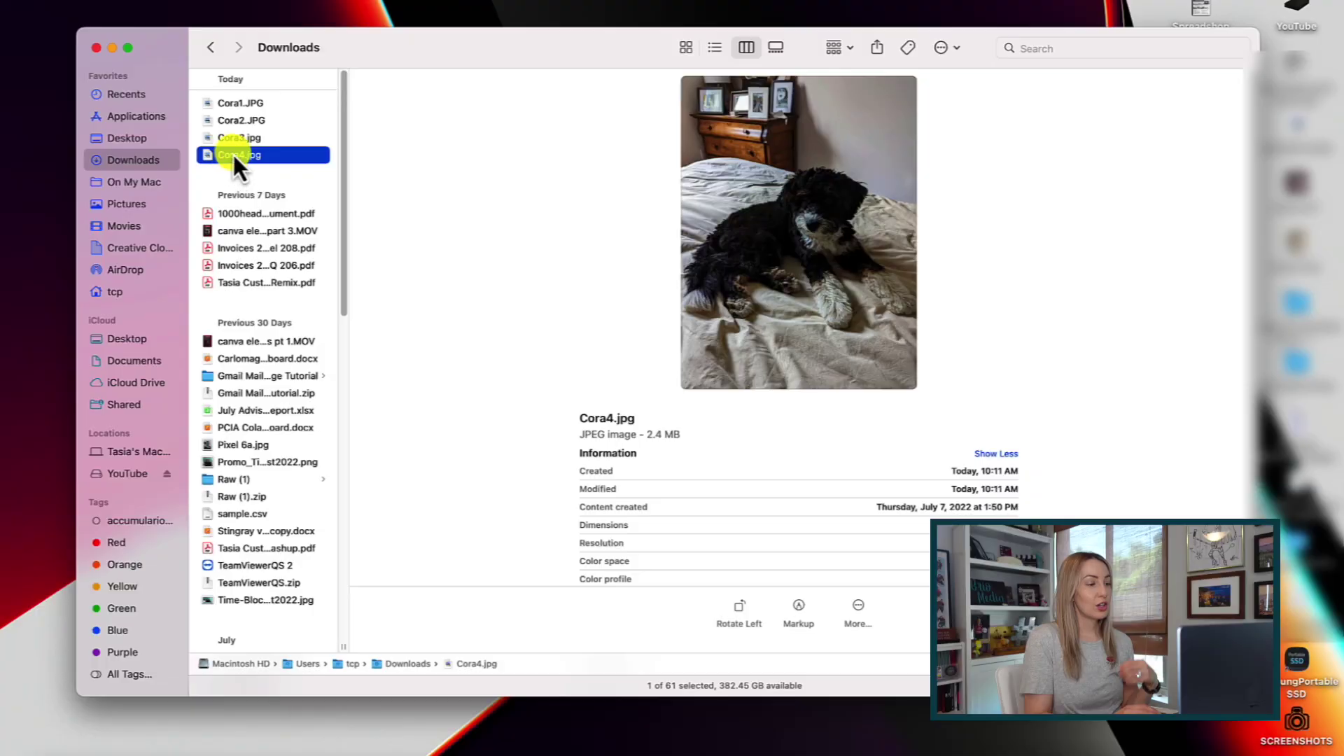
Open the Convert Image quick action for Cora3.jpg.
left_click(238, 139)
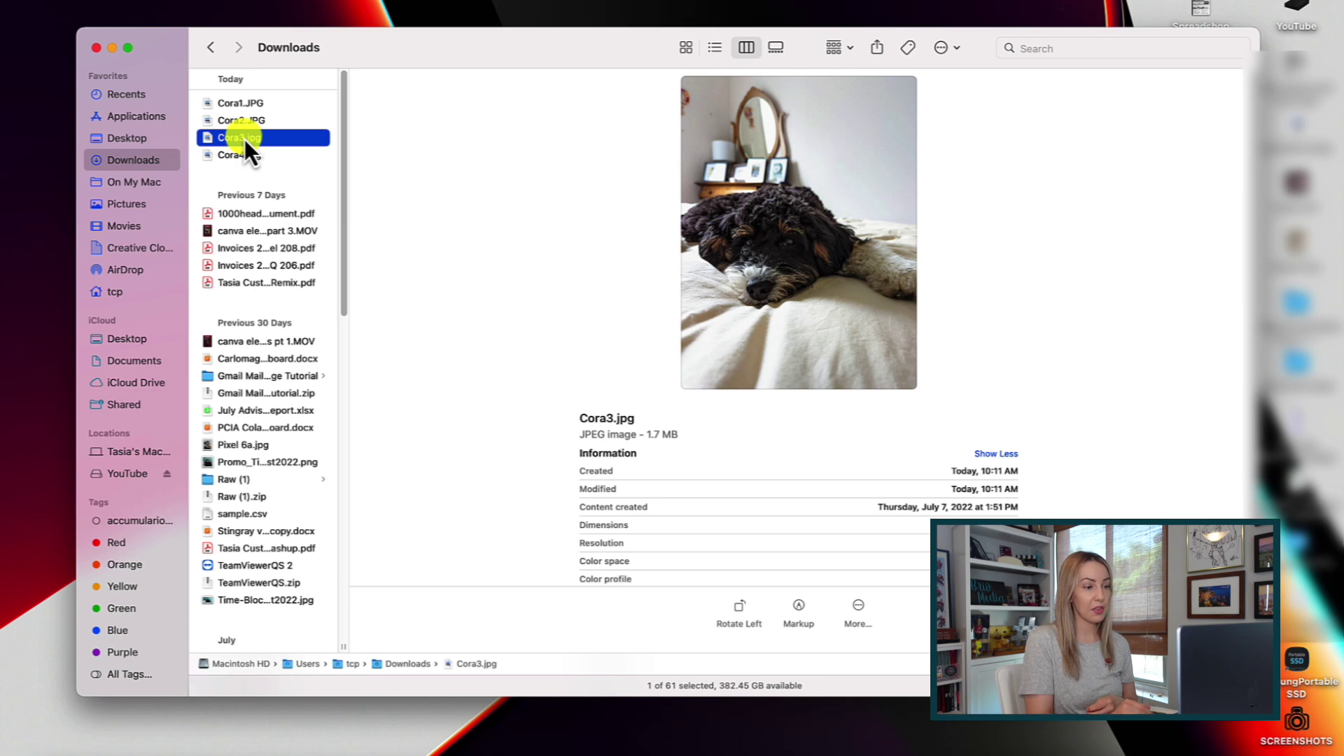
right_click(245, 140)
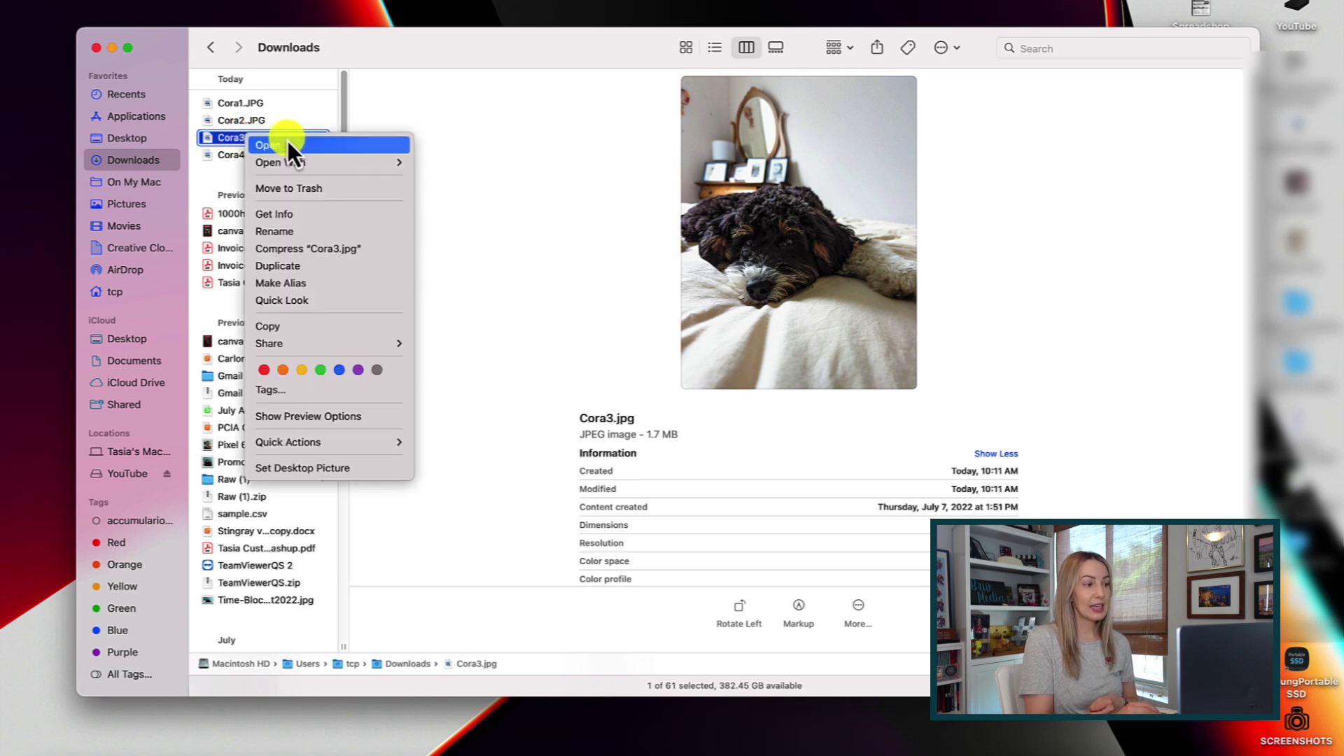
mouse_move(363, 440)
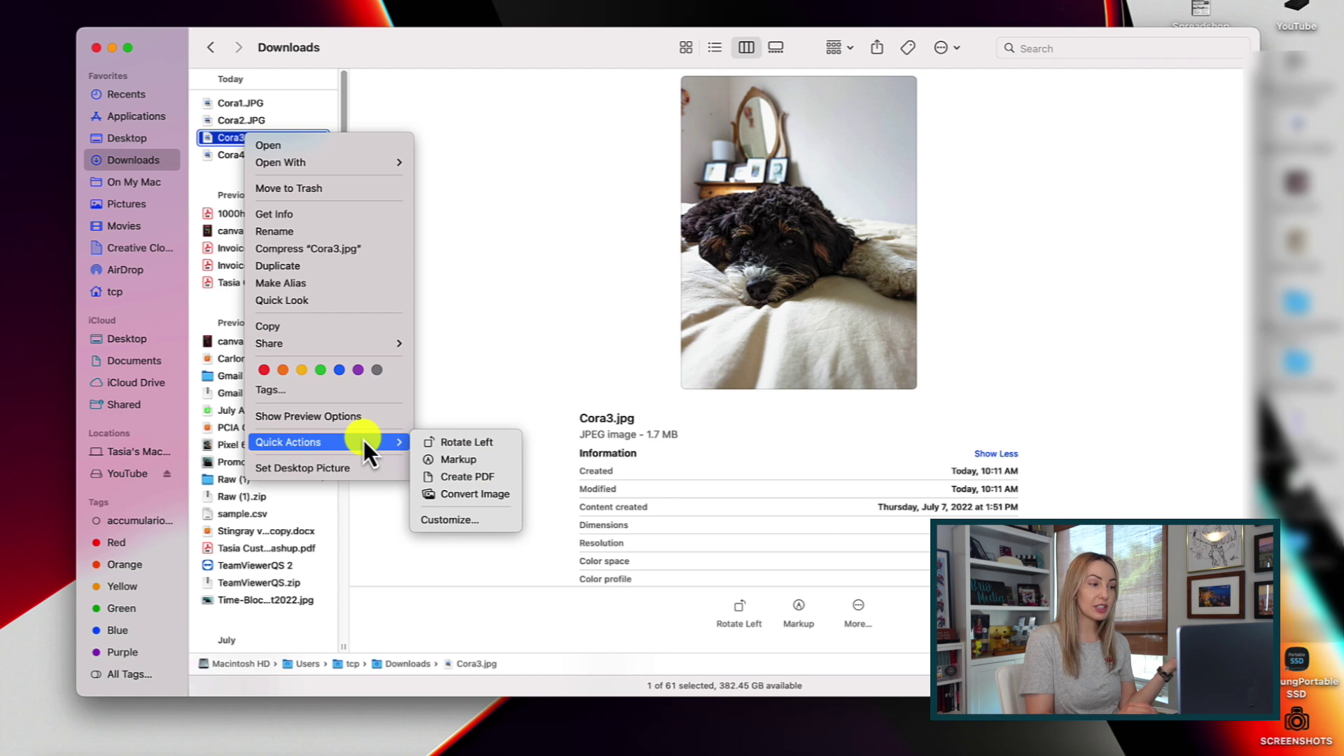
left_click(472, 498)
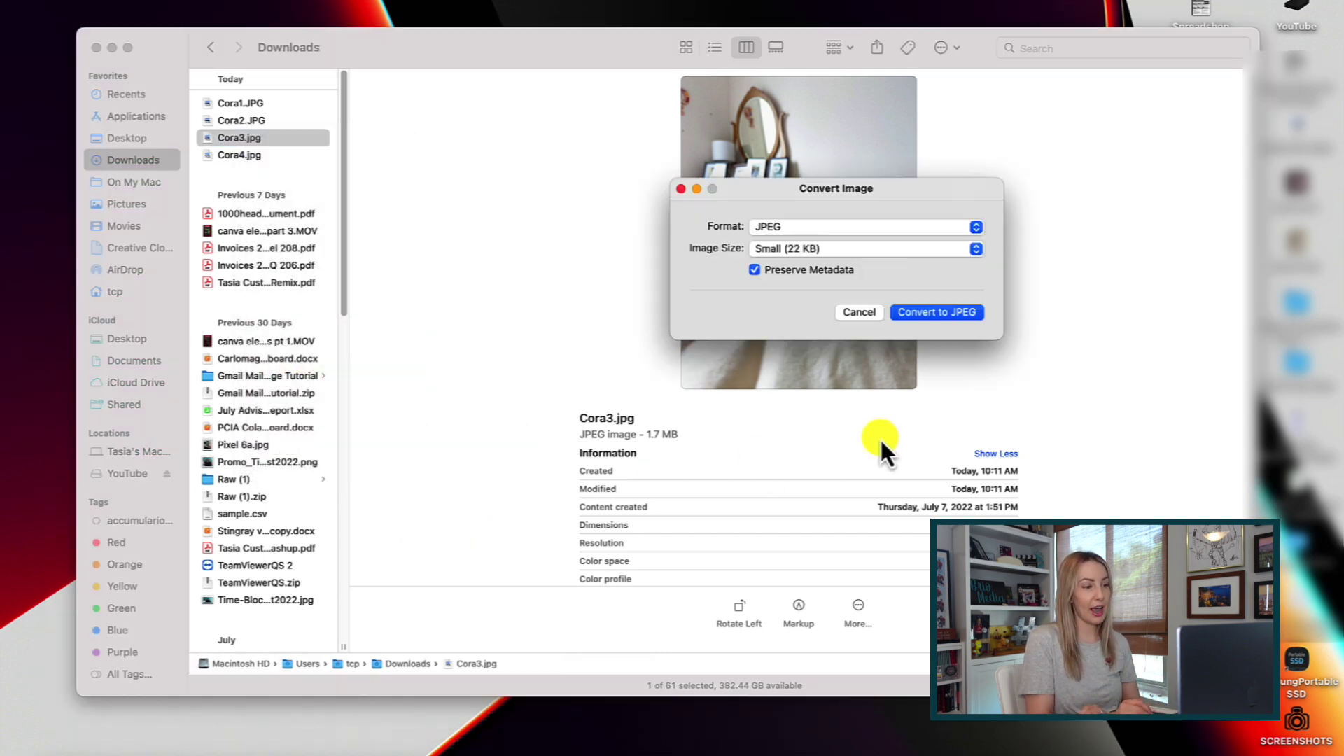
Convert Cora3.jpg to PNG at actual image size.
left_click(809, 229)
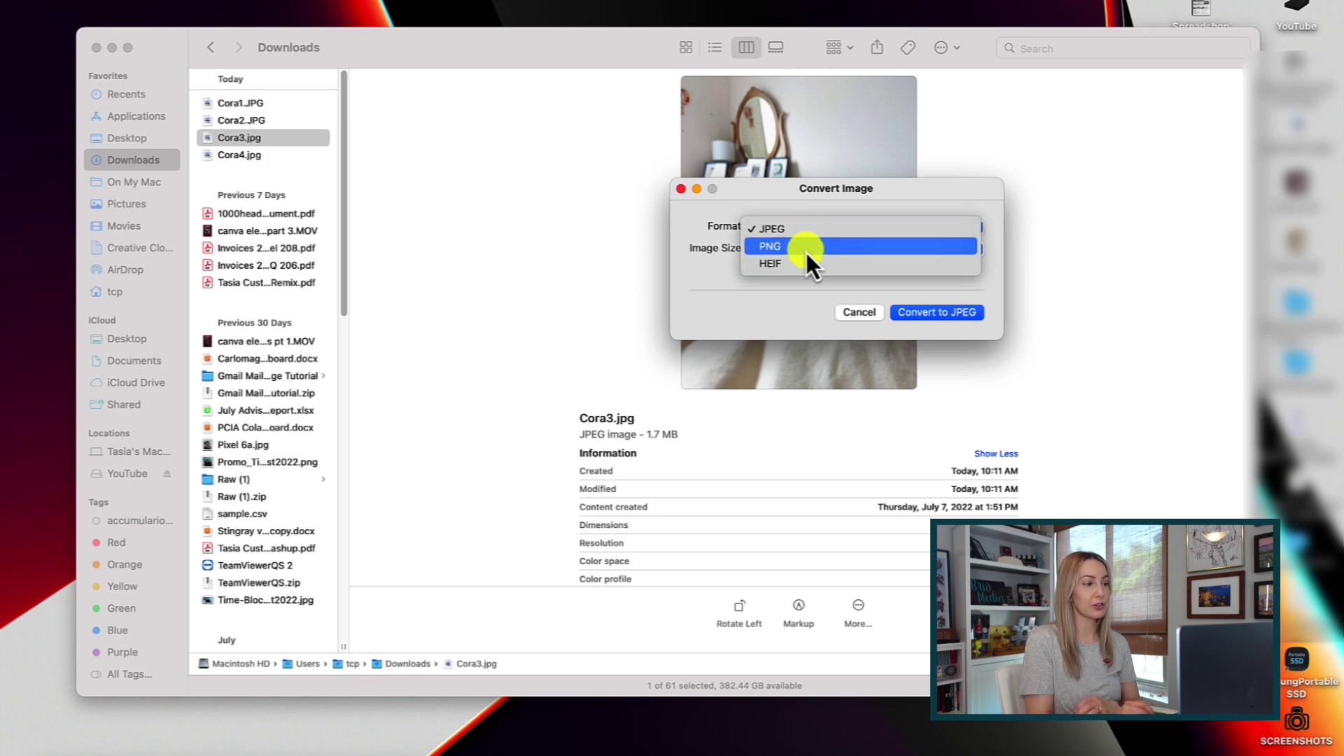
left_click(801, 251)
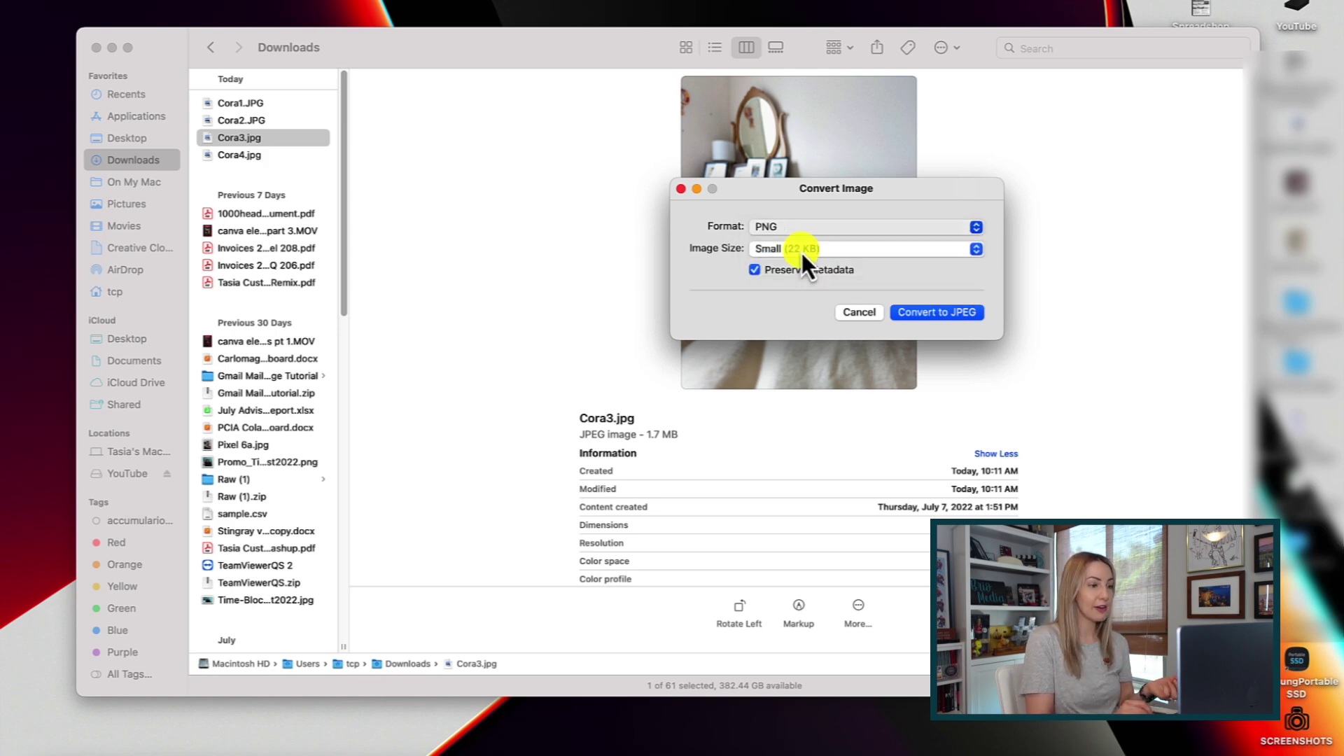
left_click(801, 250)
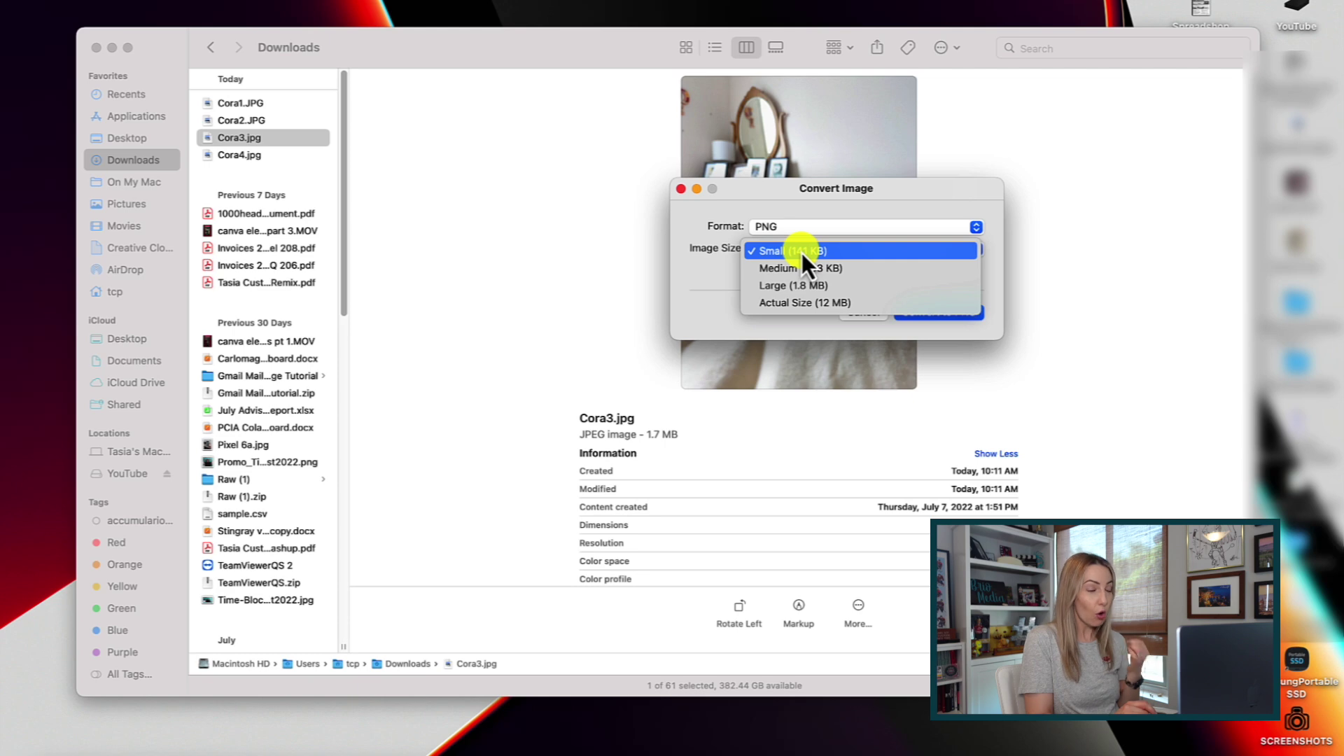
left_click(787, 305)
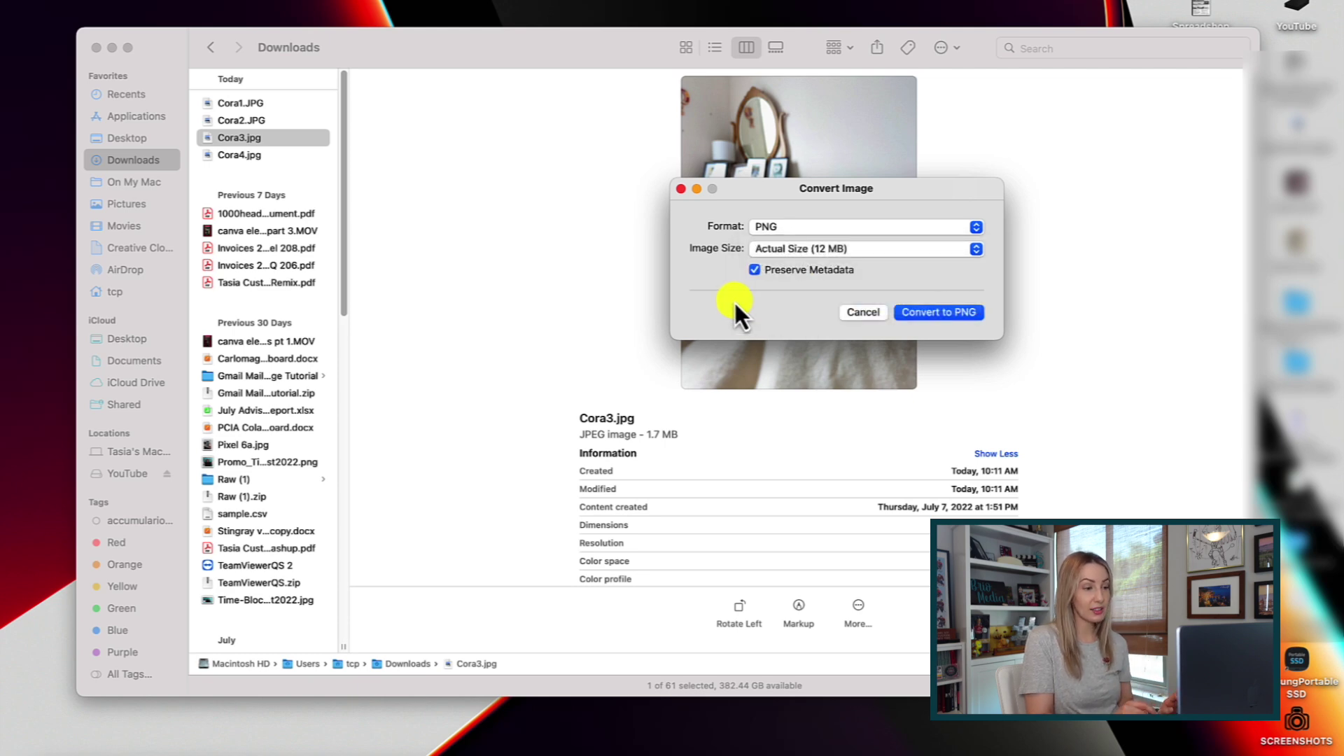
left_click(940, 320)
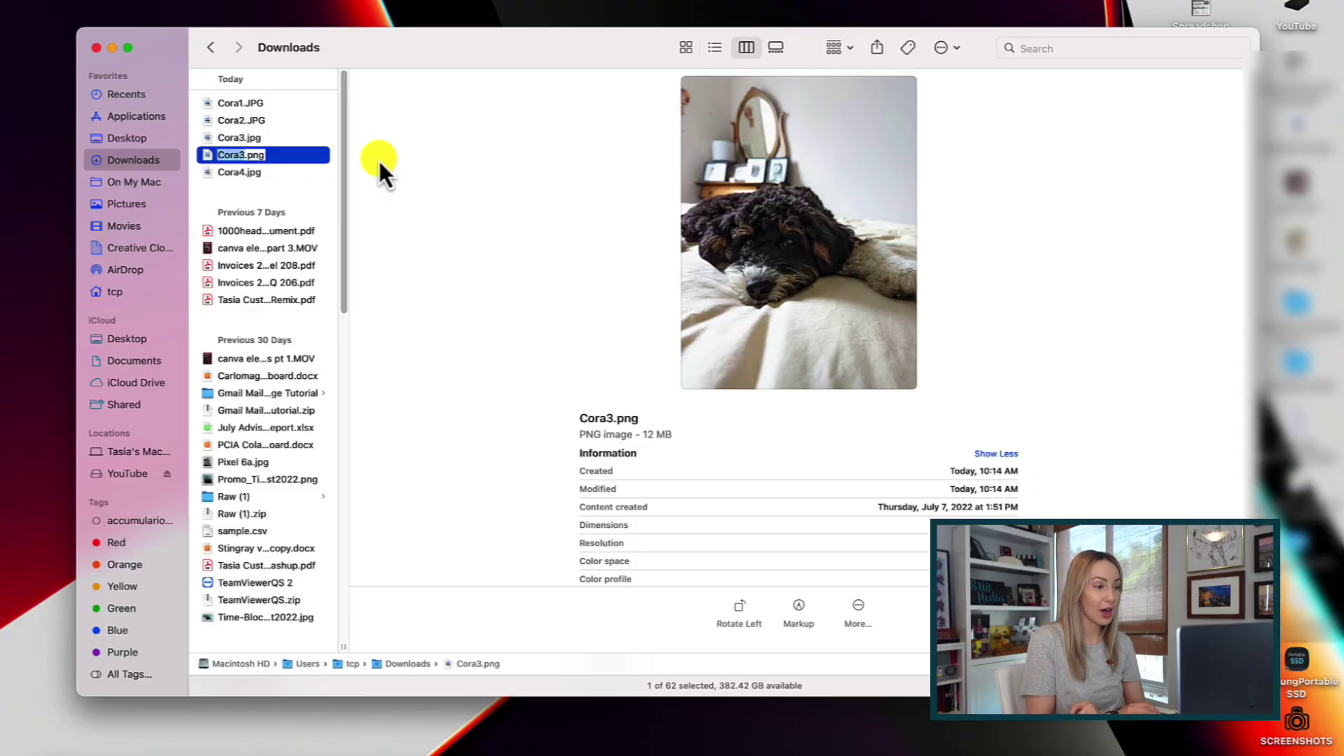
Create a PDF from Cora3.png and Cora4.jpg, then open the resulting Cora3.pdf.
key("Return")
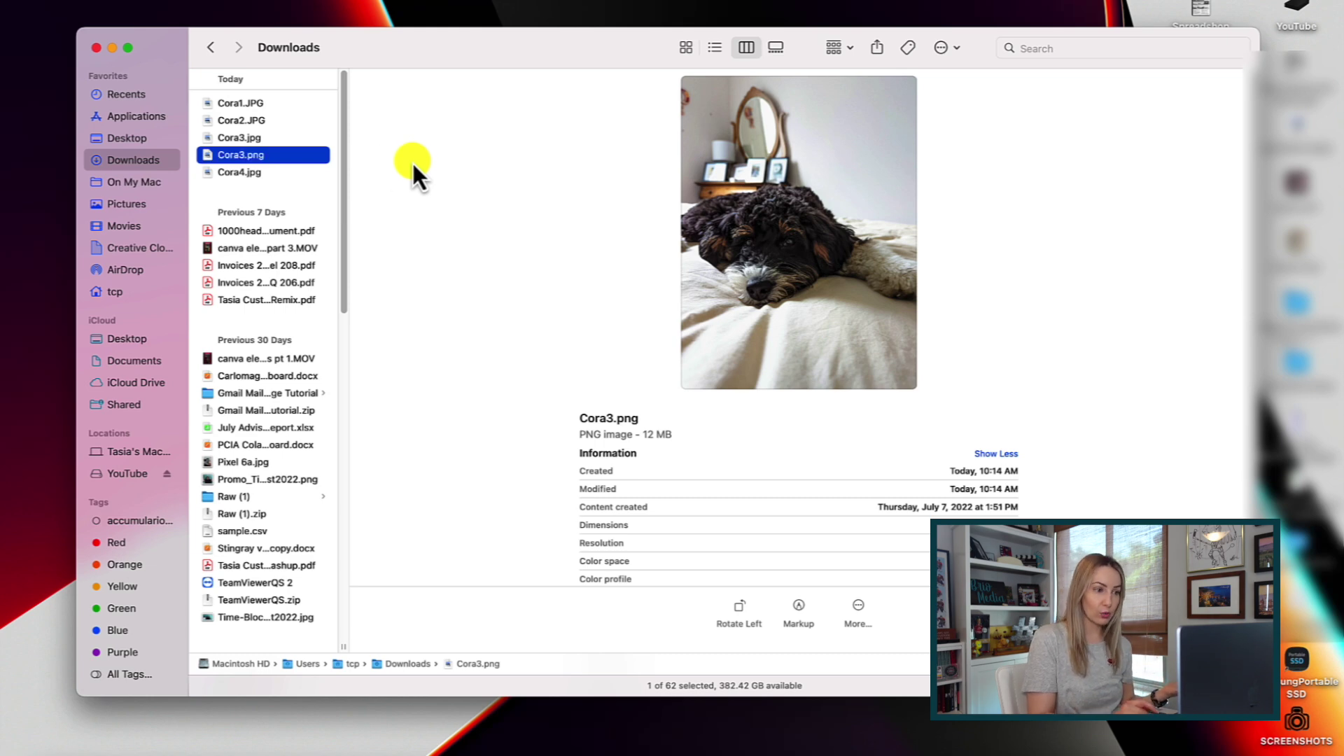
left_click(246, 174, "shift")
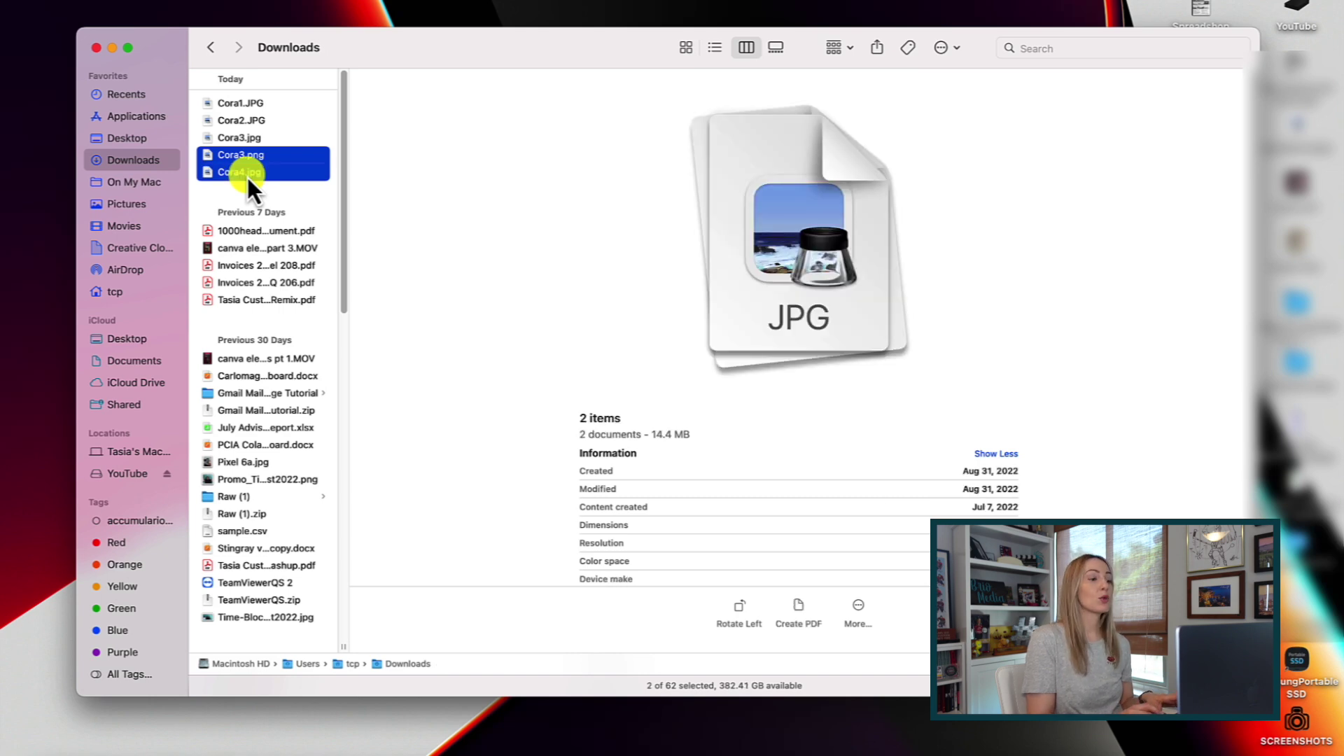
right_click(254, 161)
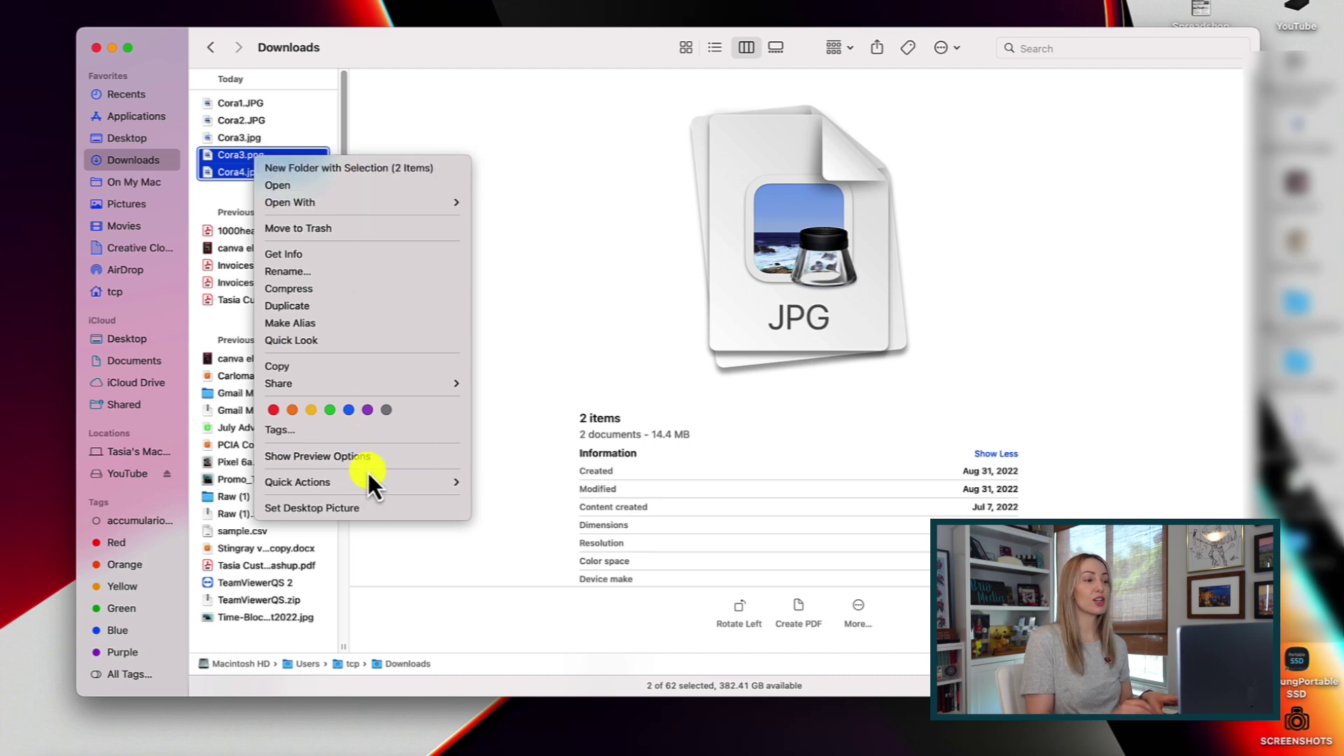
mouse_move(405, 481)
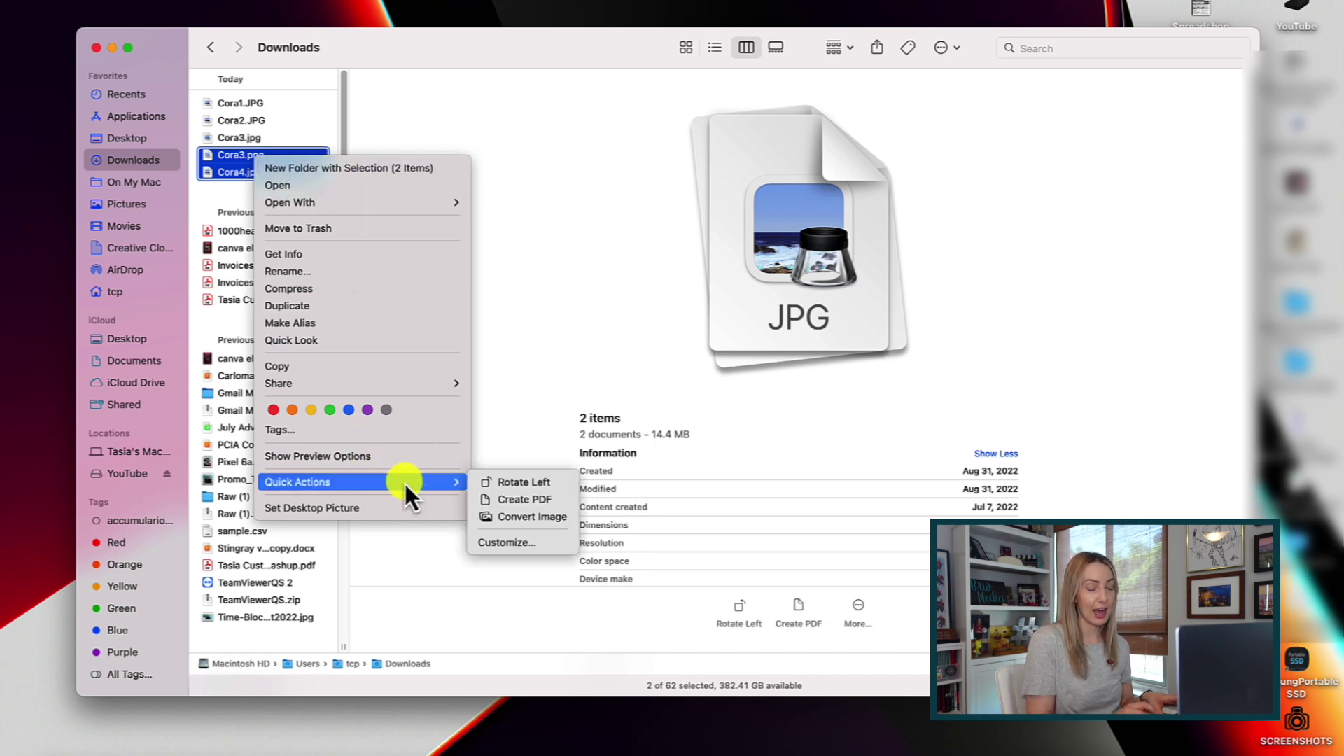
left_click(536, 500)
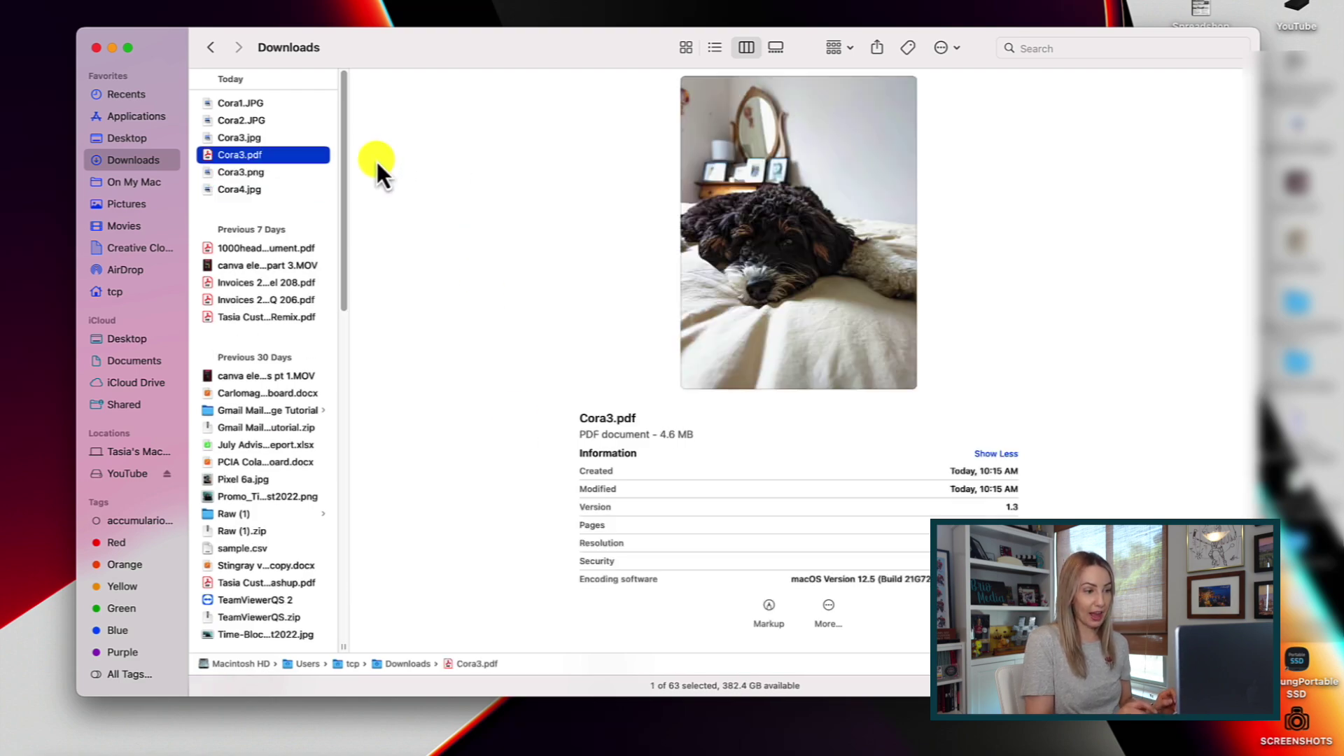
double_click(277, 156)
Scroll through both dog photo pages of Cora3.pdf.
scroll(898, 224, "down", 15)
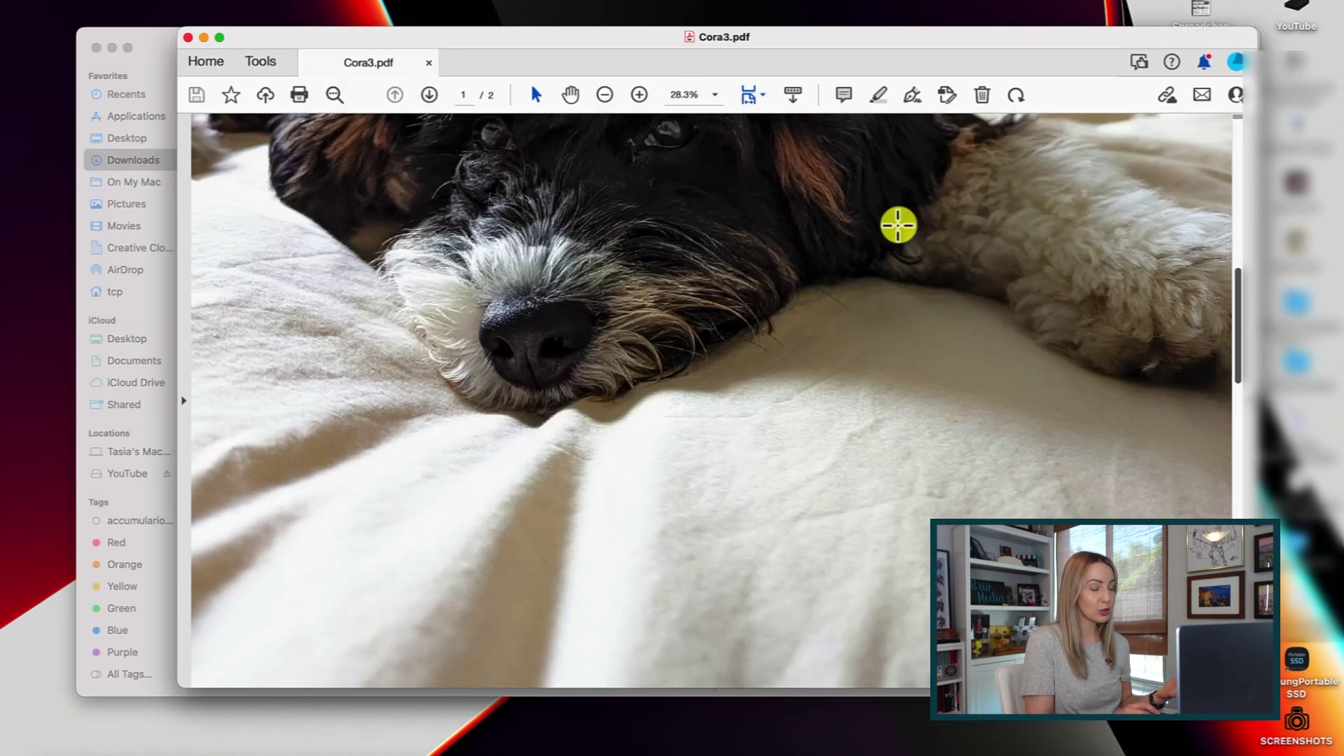
scroll(906, 226, "down", 15)
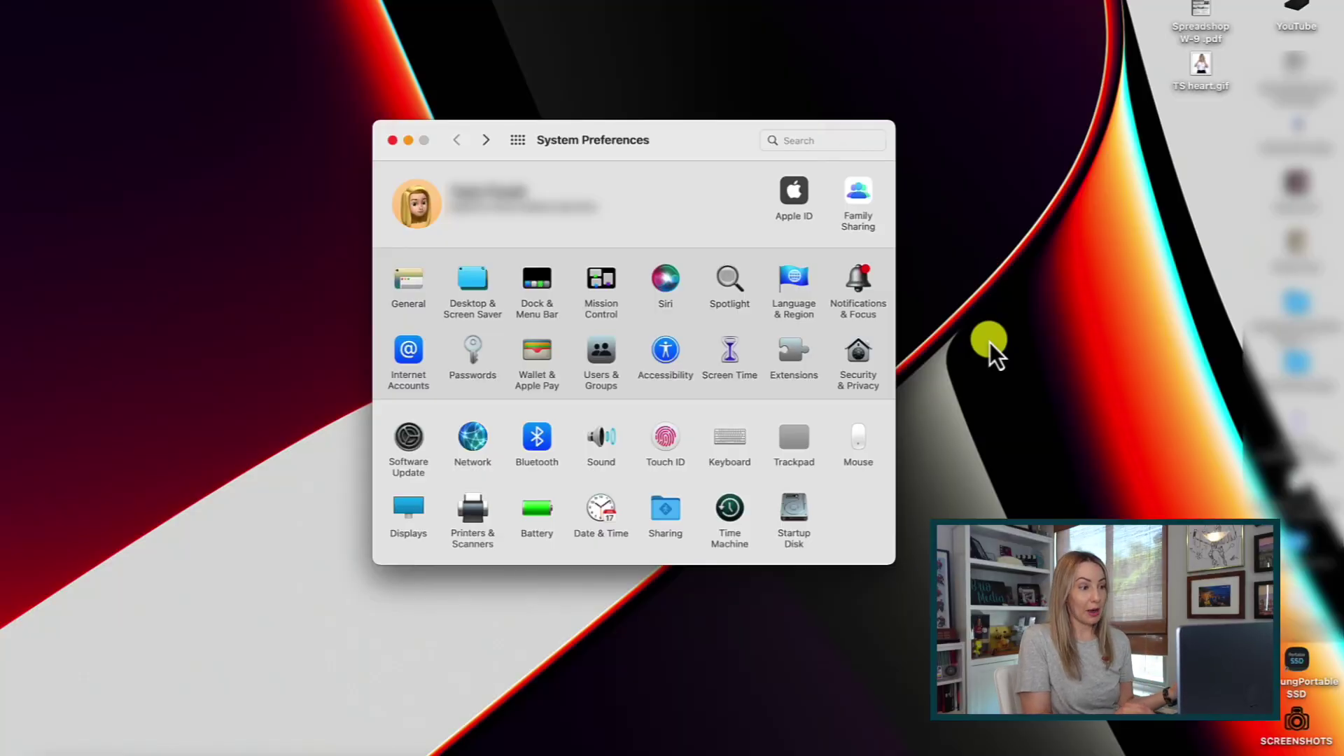
Open Trackpad settings and browse Point & Click, Scroll & Zoom and More Gestures, ending on Point & Click.
left_click(784, 436)
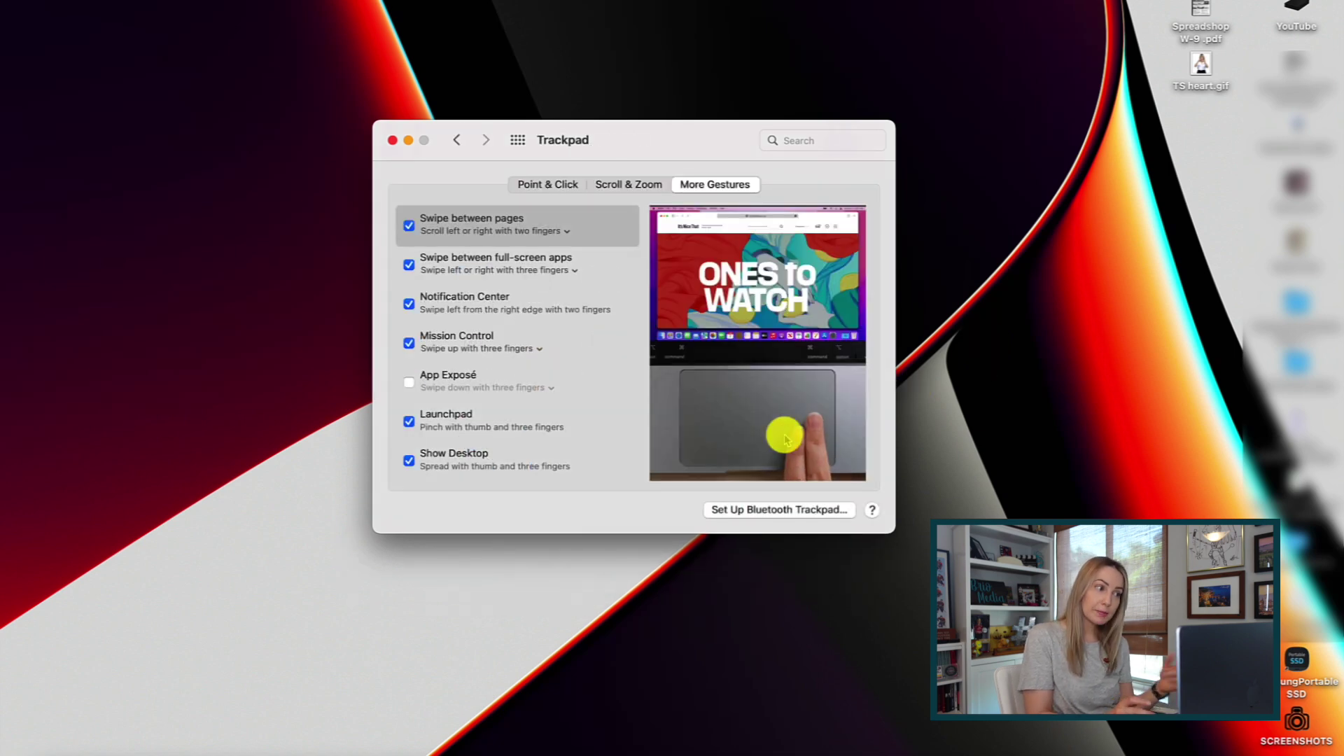
left_click(528, 187)
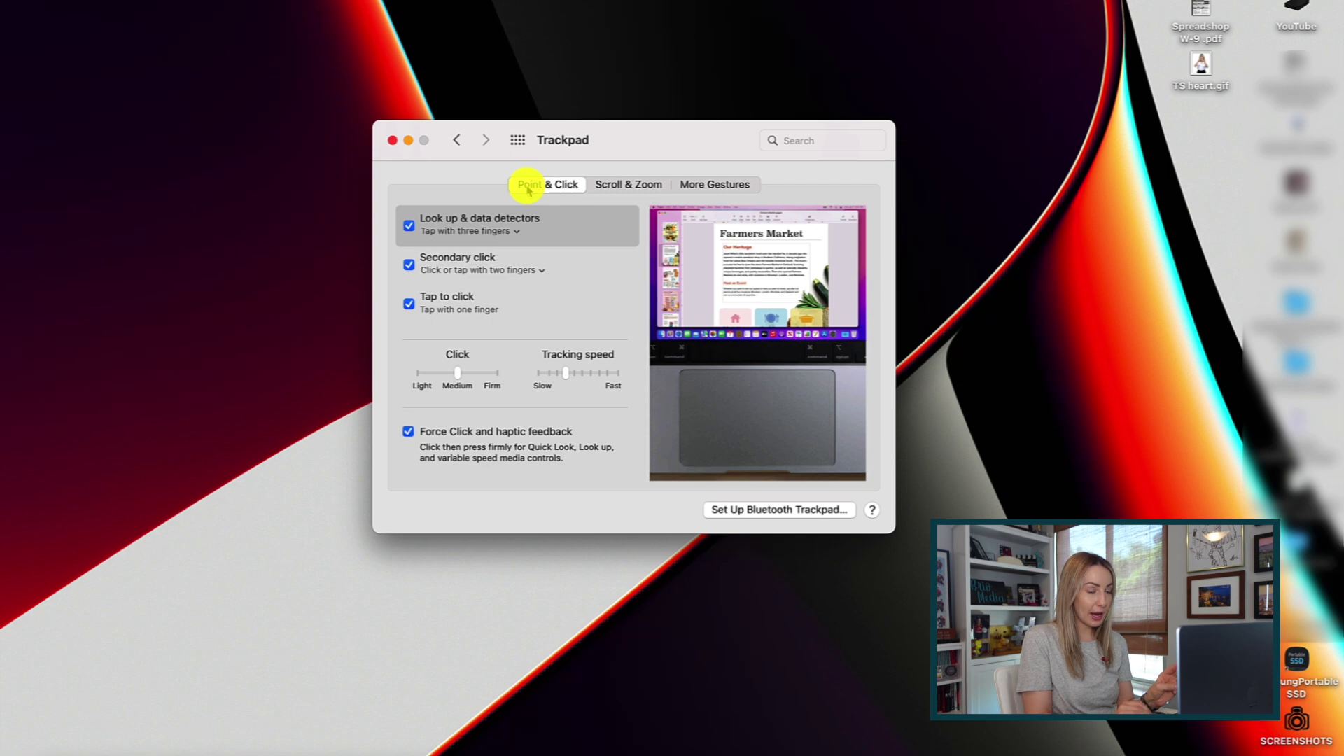
left_click(627, 186)
left_click(715, 187)
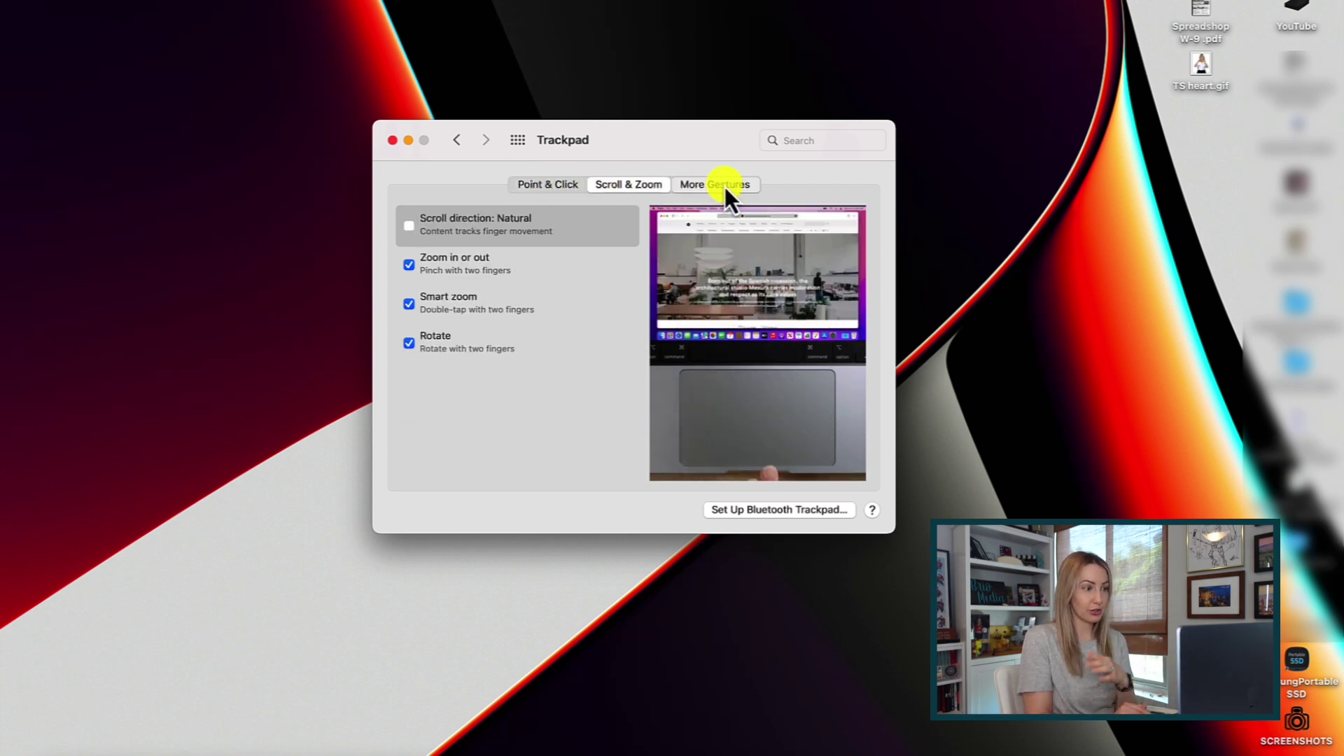
left_click(544, 187)
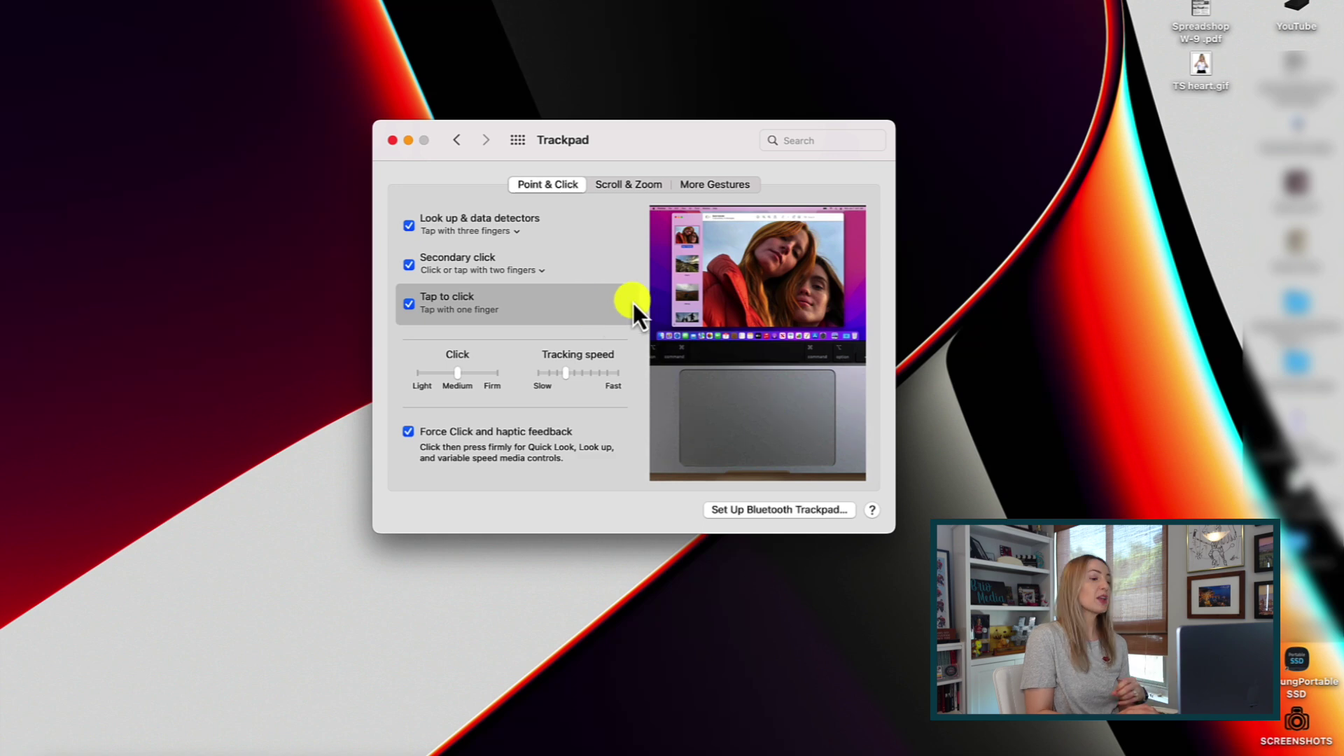
Review the trackpad's Scroll & Zoom and More Gestures options.
left_click(619, 185)
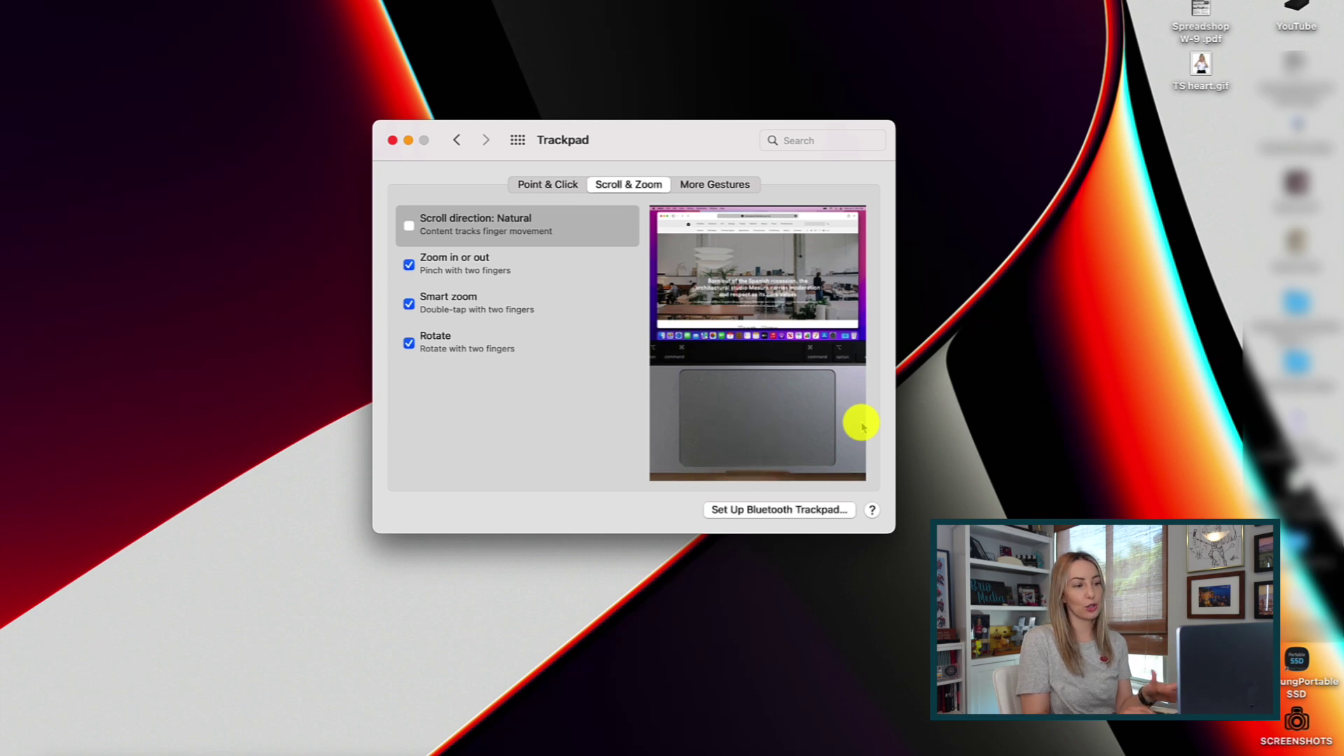
left_click(716, 189)
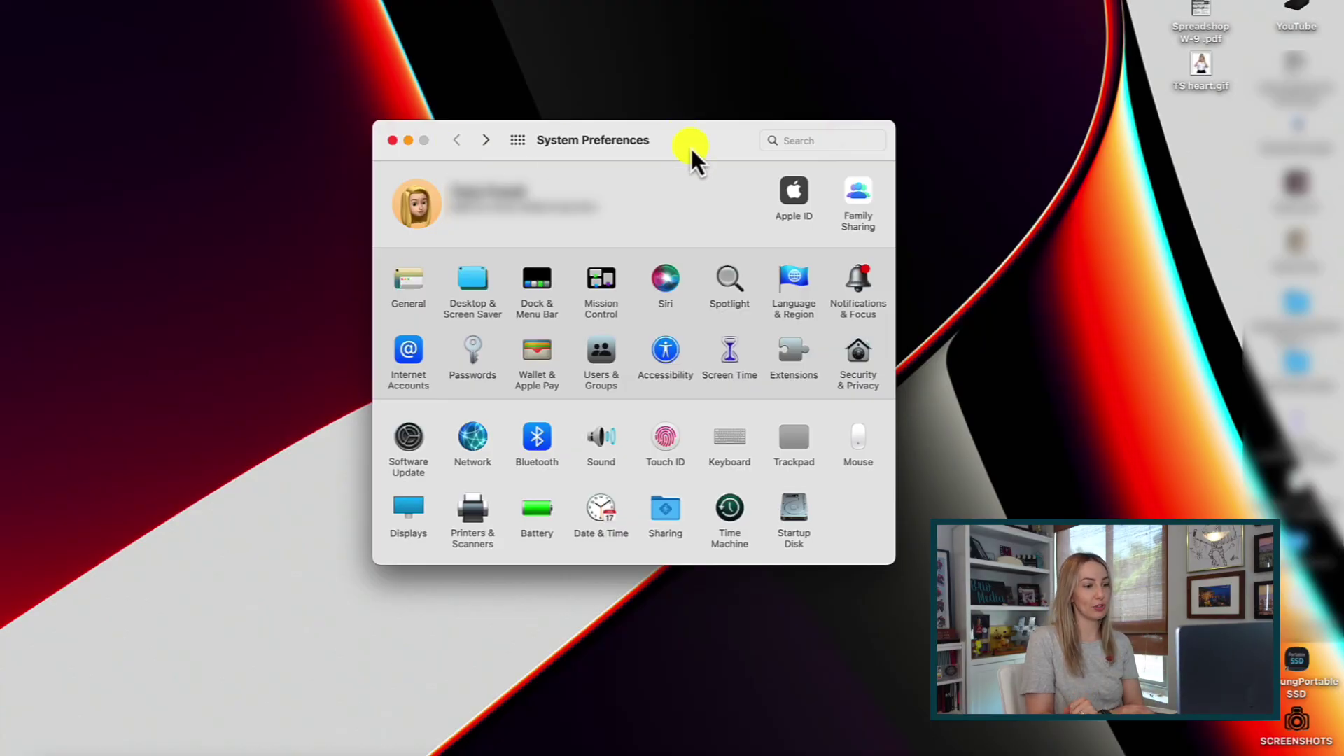
Open Mission Control preferences and show the Hot Corners assignments.
left_click(599, 282)
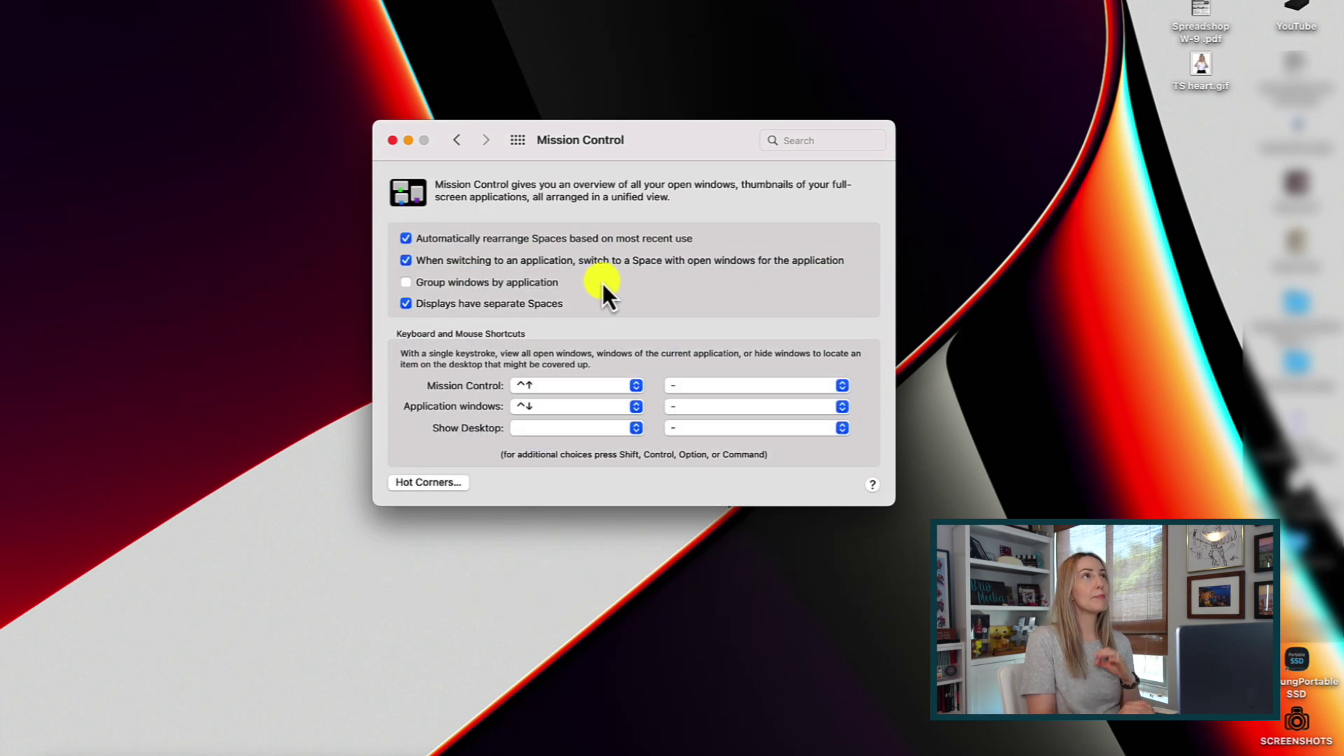
left_click(432, 484)
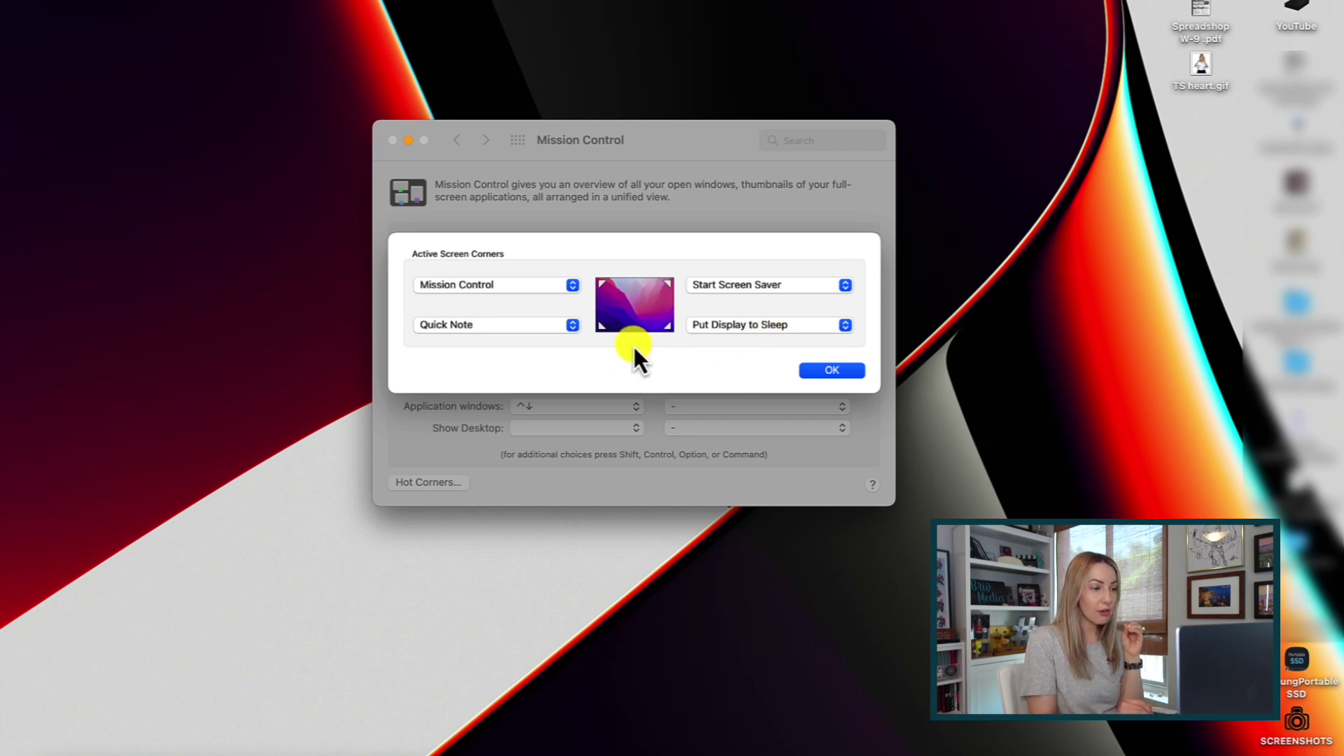
Keep Start Screen Saver as the top-right hot corner action.
left_click(727, 283)
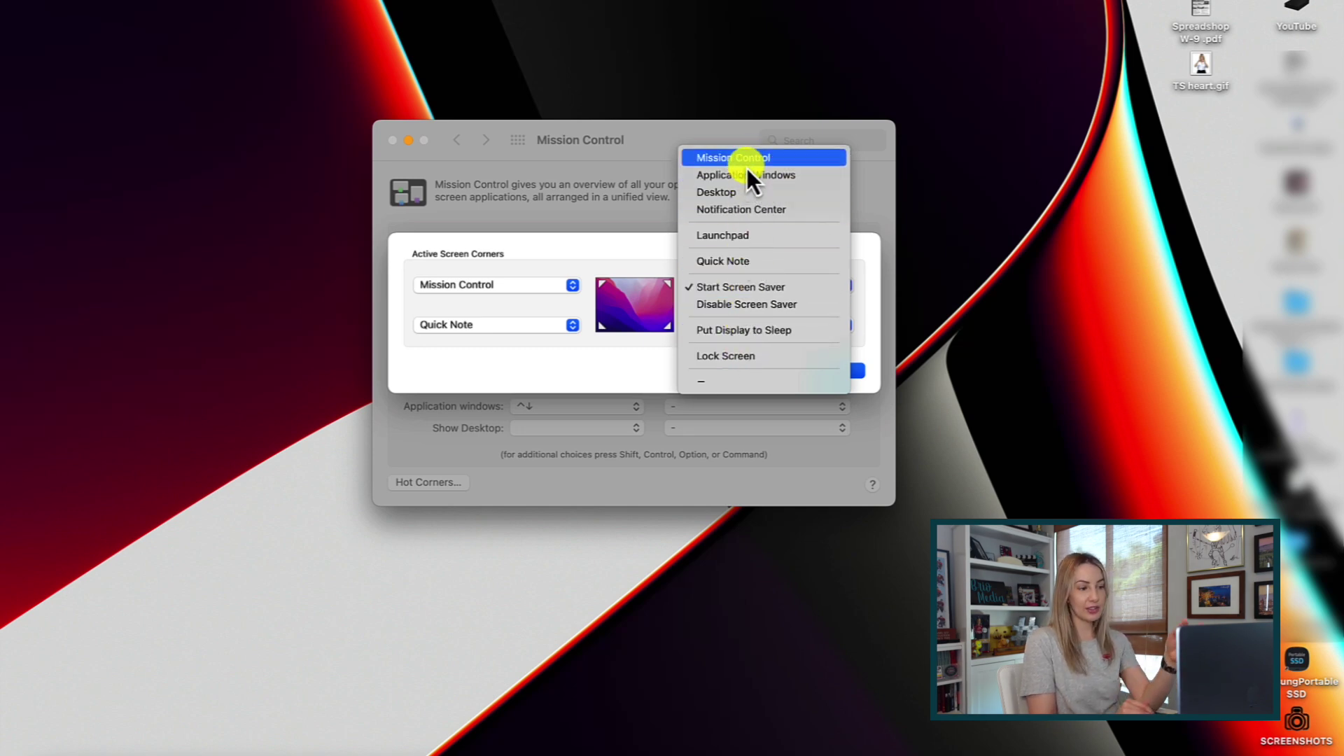
left_click(743, 291)
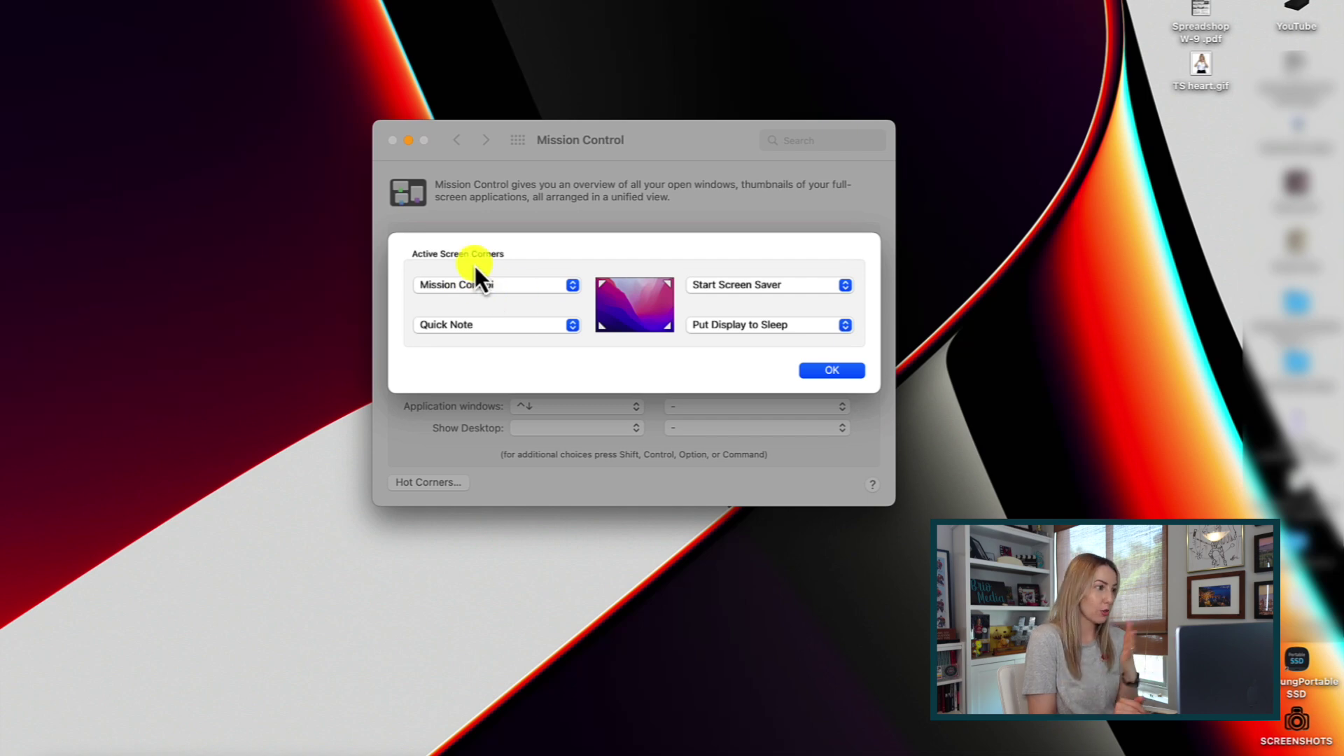
mouse_move(0, 0)
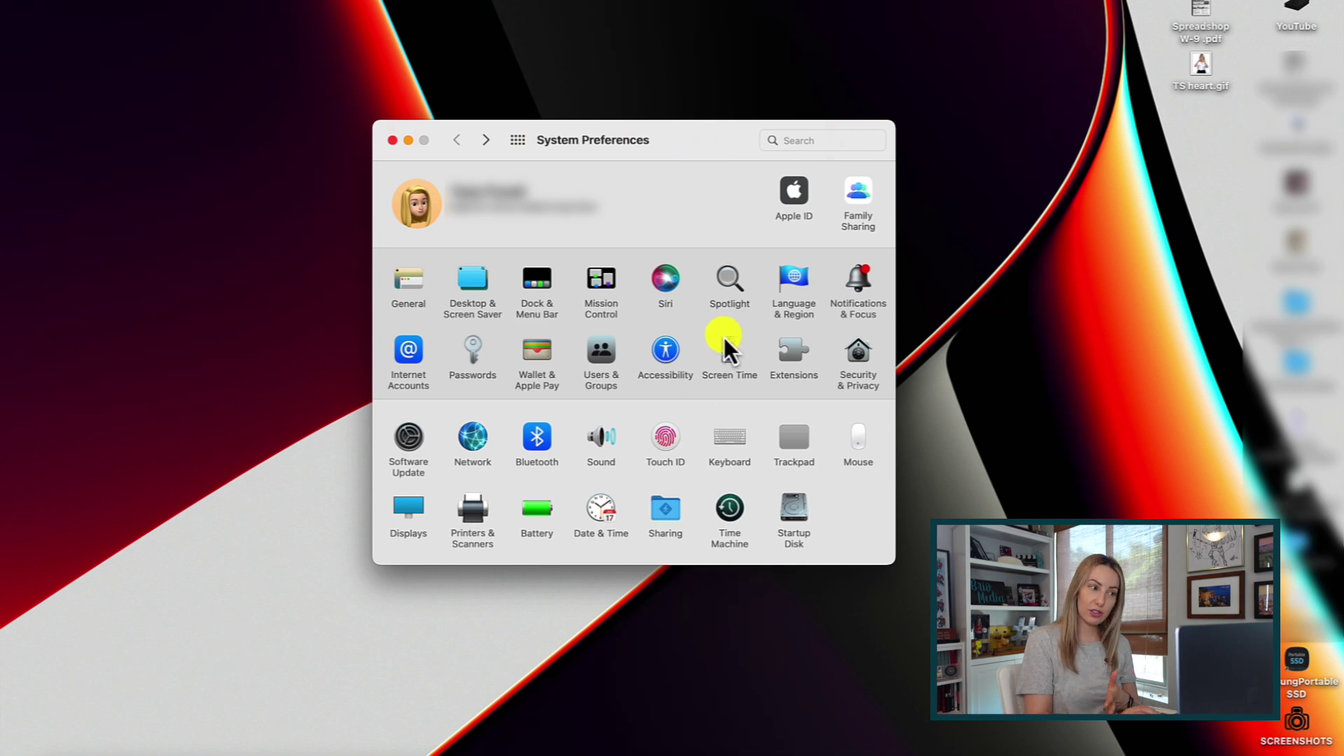
In Touch ID settings, add a new fingerprint and authenticate with the account password.
left_click(666, 436)
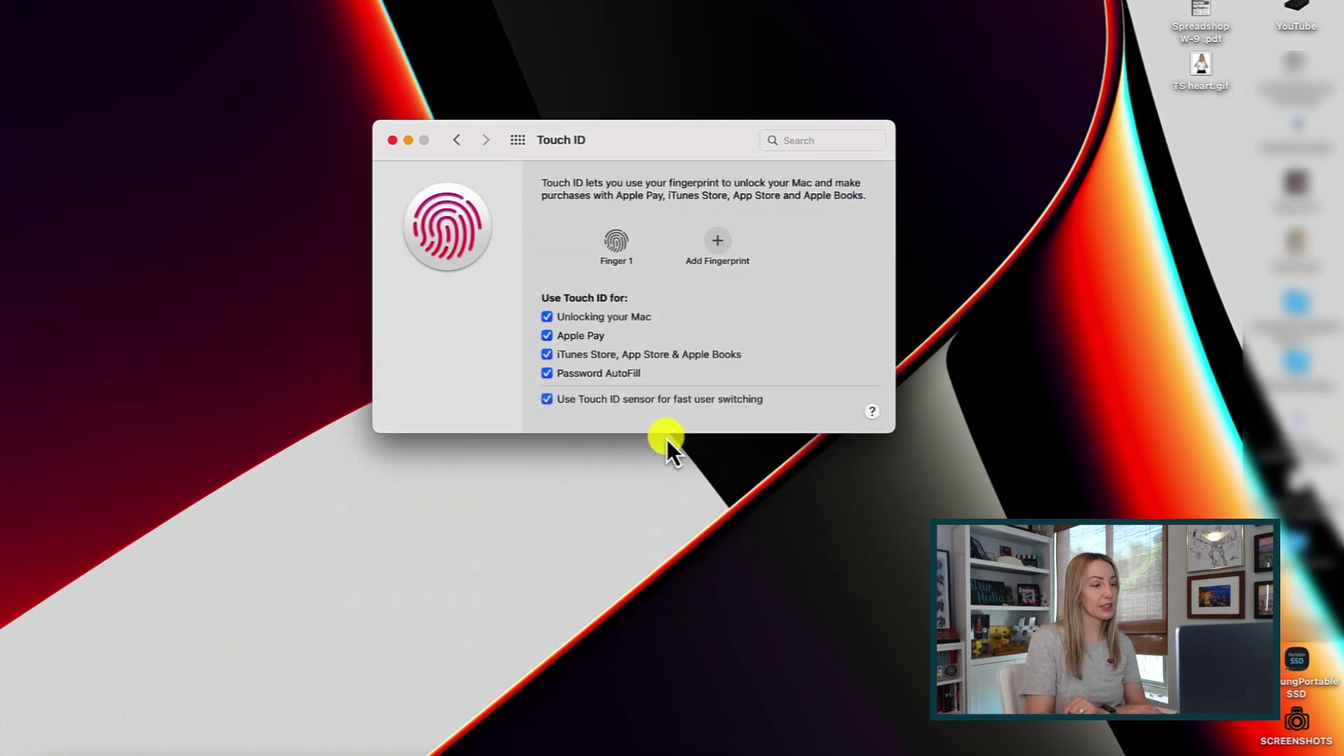
left_click(716, 246)
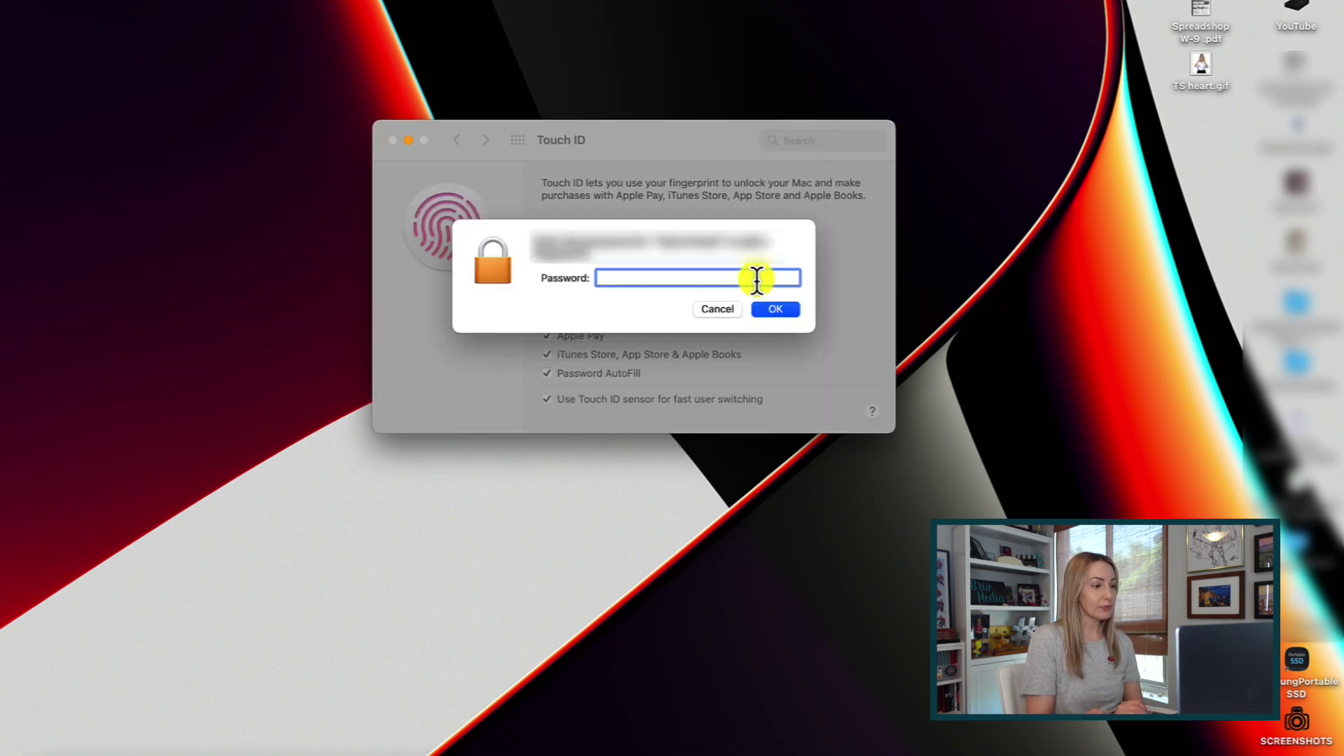
type("••••••••••••")
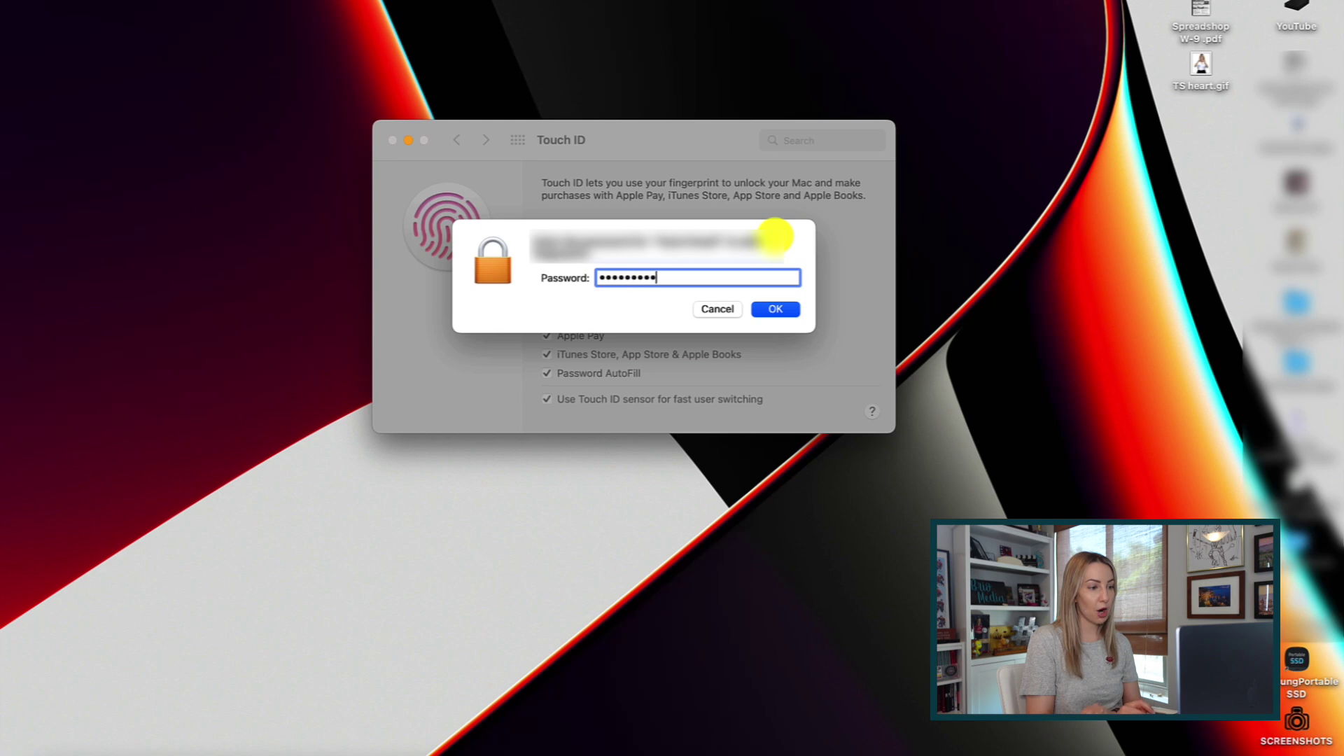
key("Return")
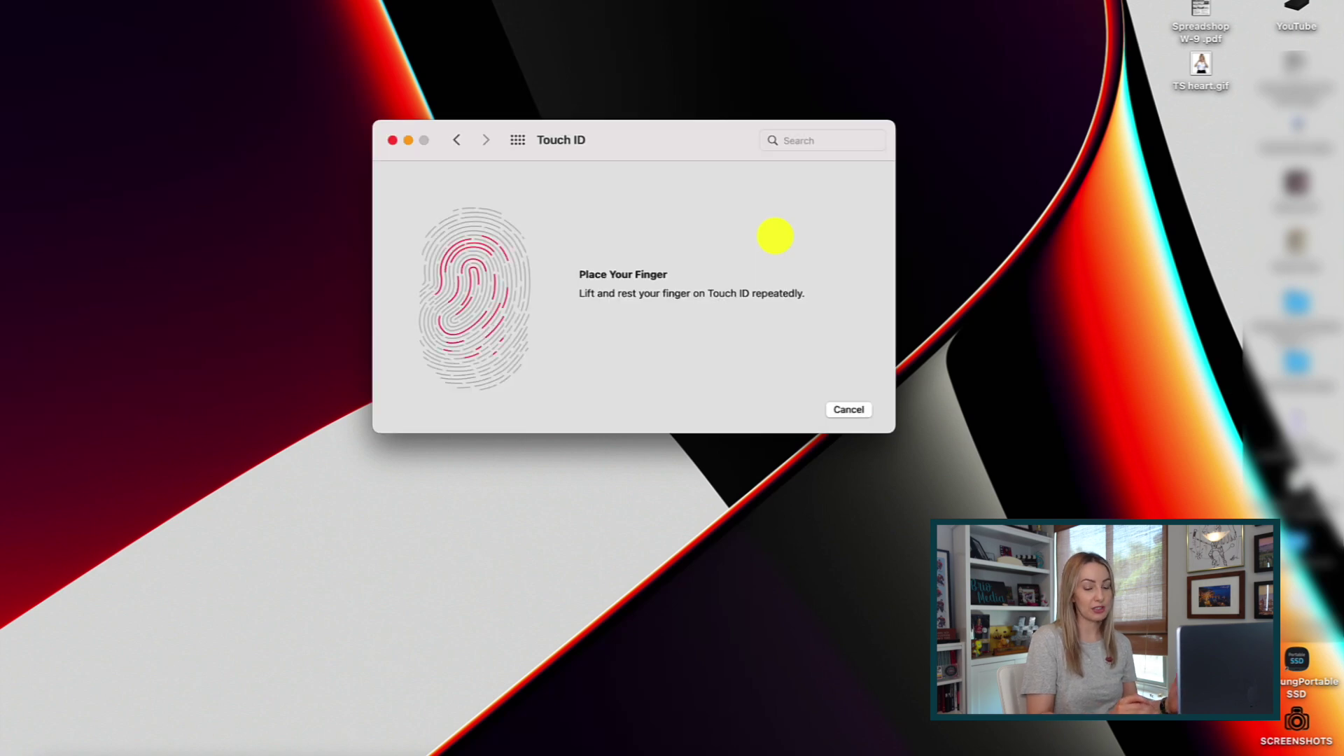